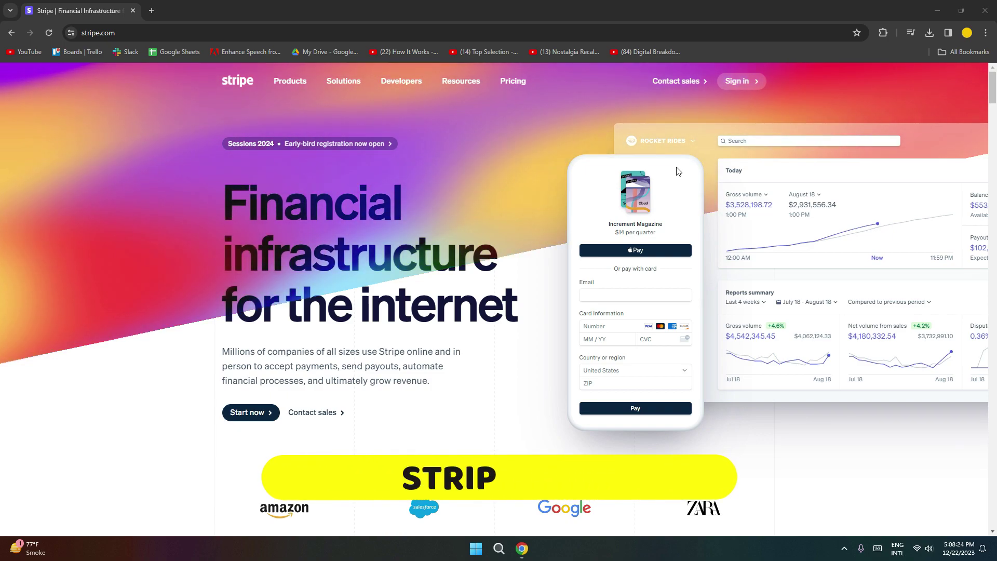
Scroll up and down through the Stripe homepage before signing in.
scroll(680, 166, down, 10)
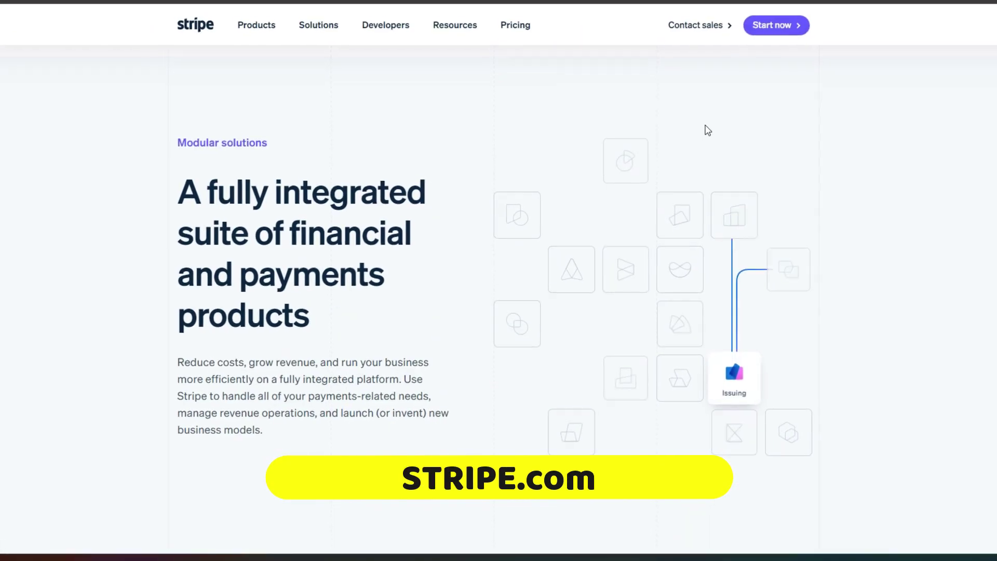
scroll(708, 128, down, 5)
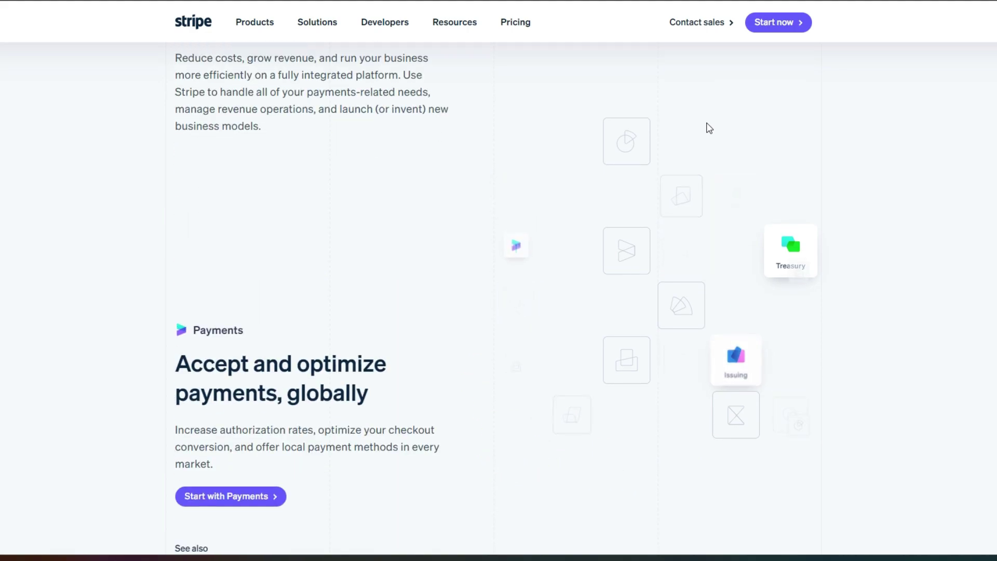
scroll(709, 128, down, 15)
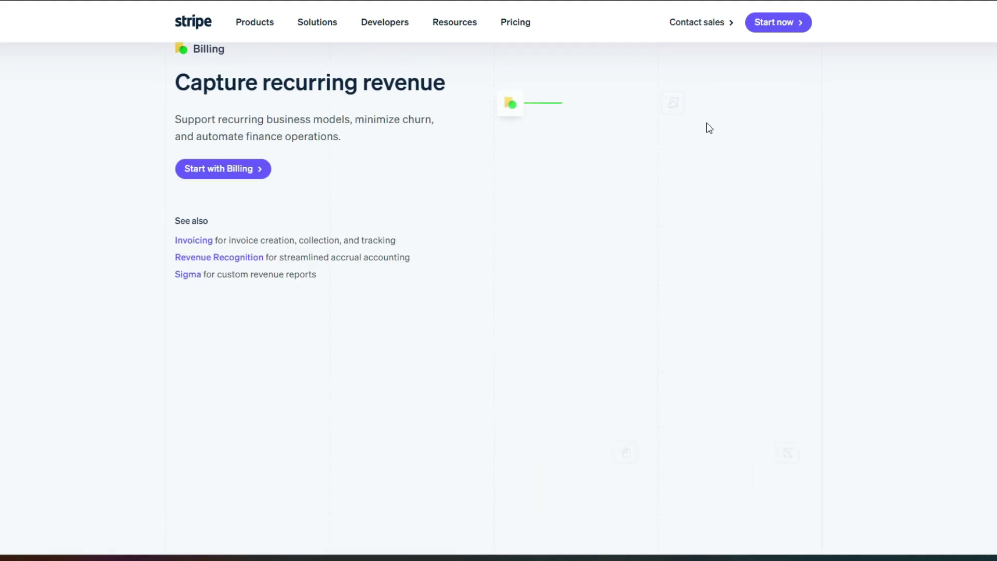
scroll(709, 128, down, 9)
scroll(709, 128, up, 14)
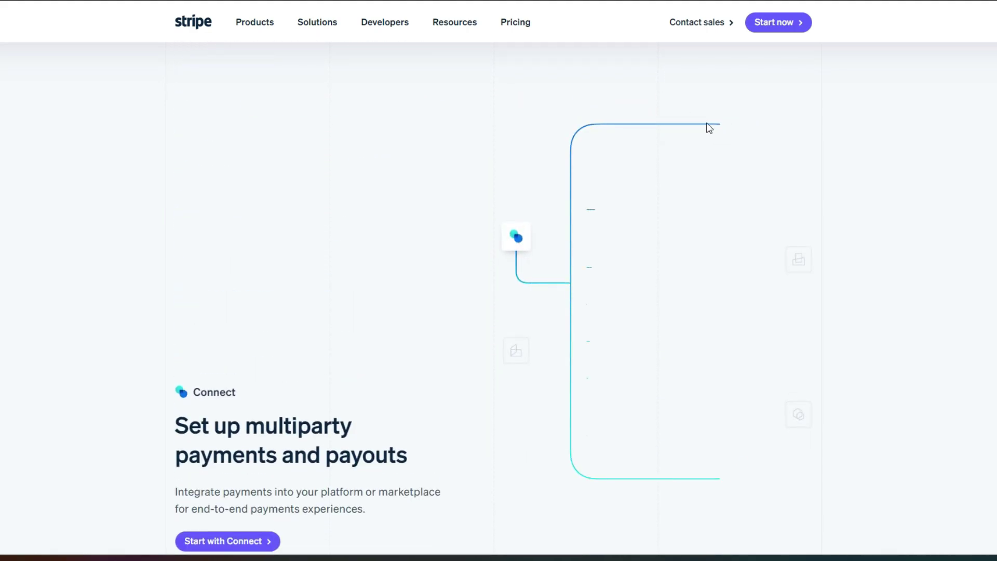
scroll(710, 128, up, 20)
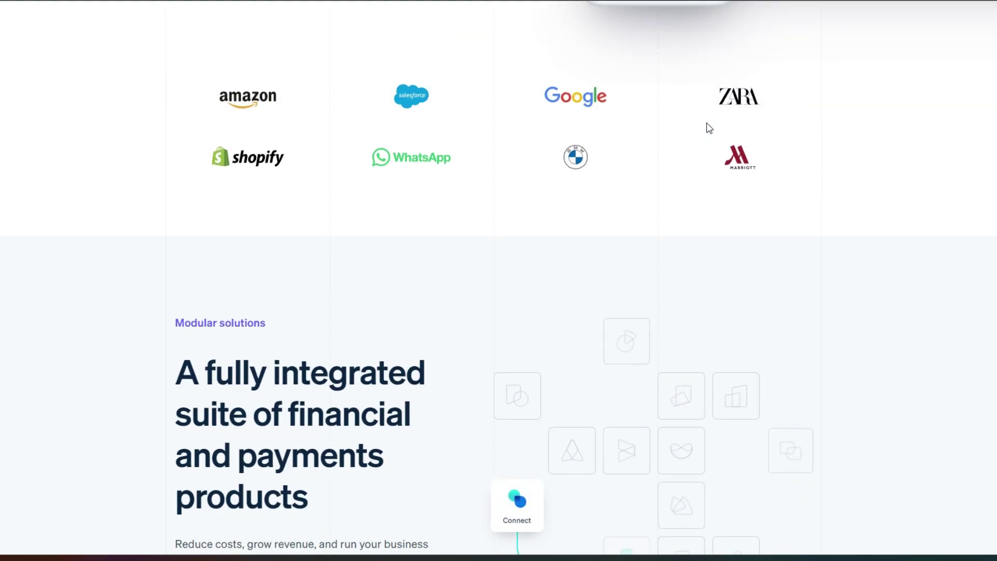
scroll(709, 128, up, 3)
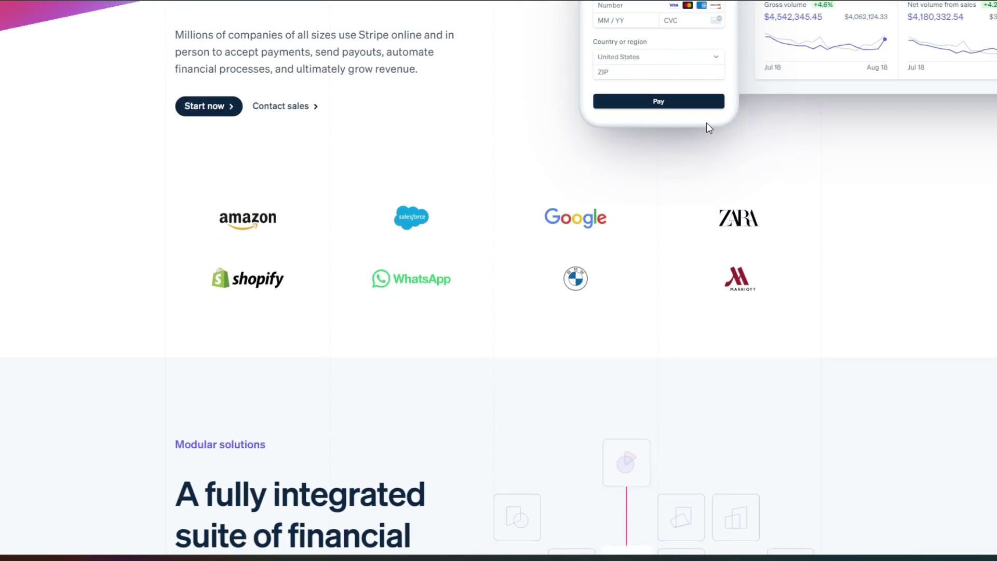
scroll(706, 123, up, 7)
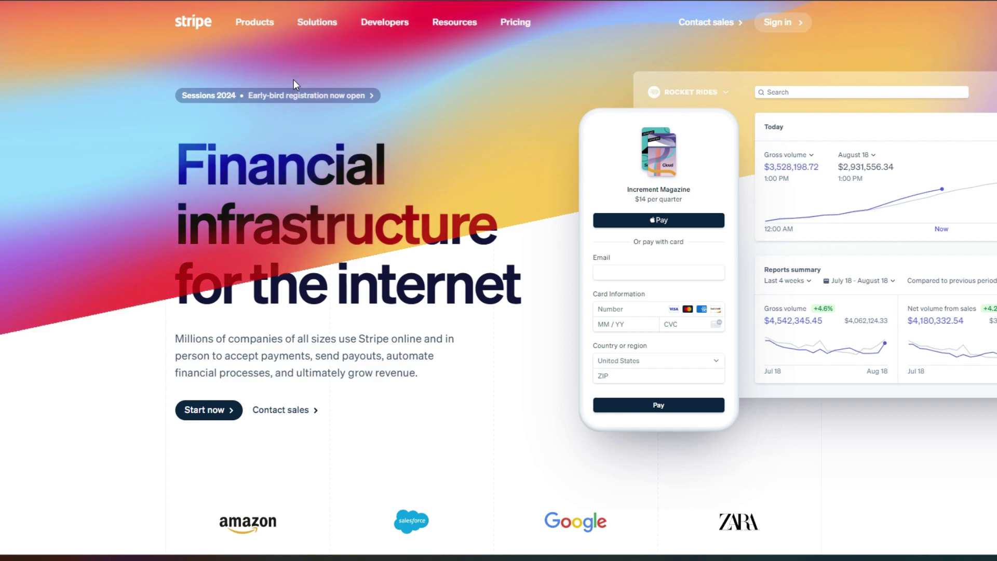
scroll(429, 187, down, 4)
scroll(431, 187, up, 4)
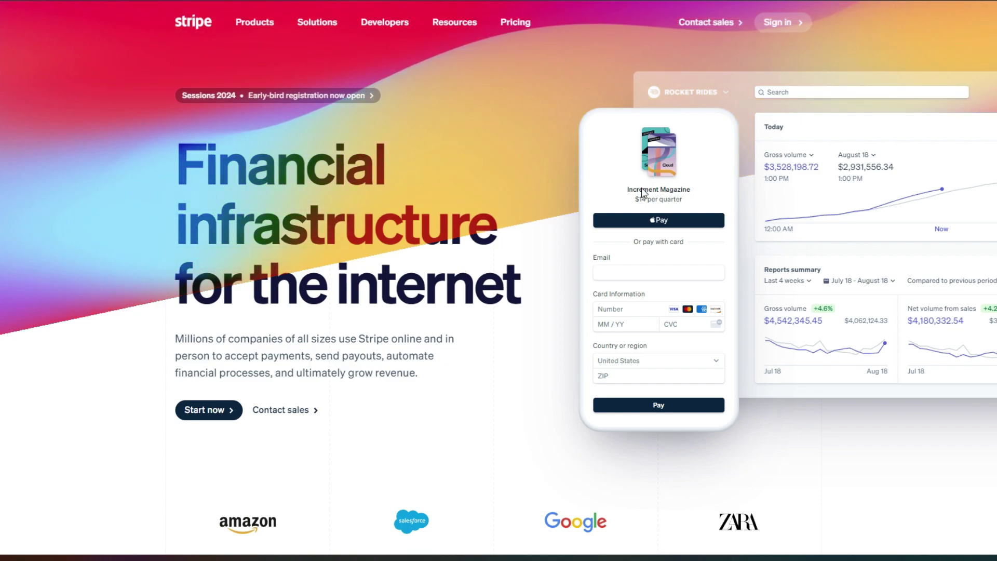
scroll(644, 192, down, 1)
scroll(644, 192, down, 10)
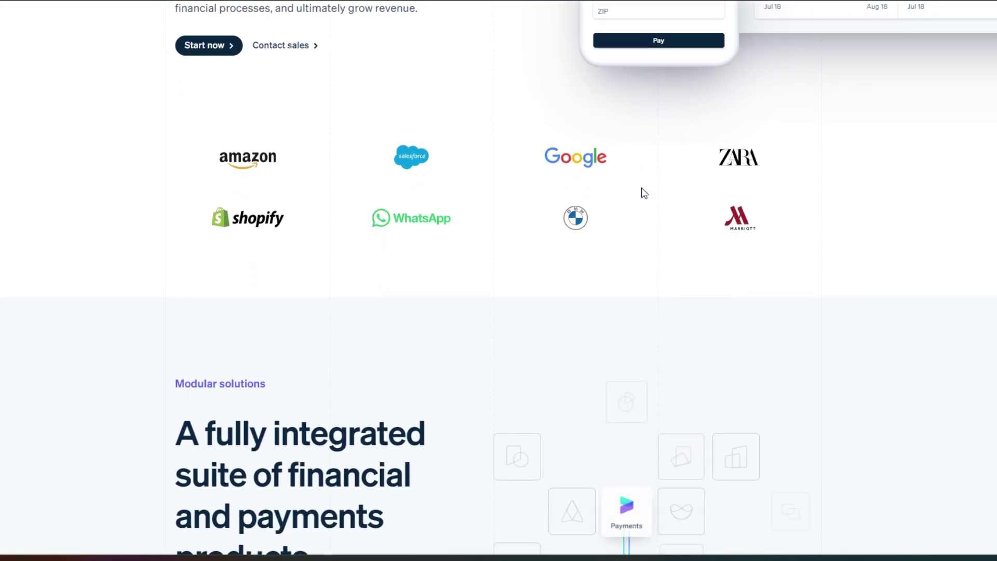
scroll(643, 193, down, 10)
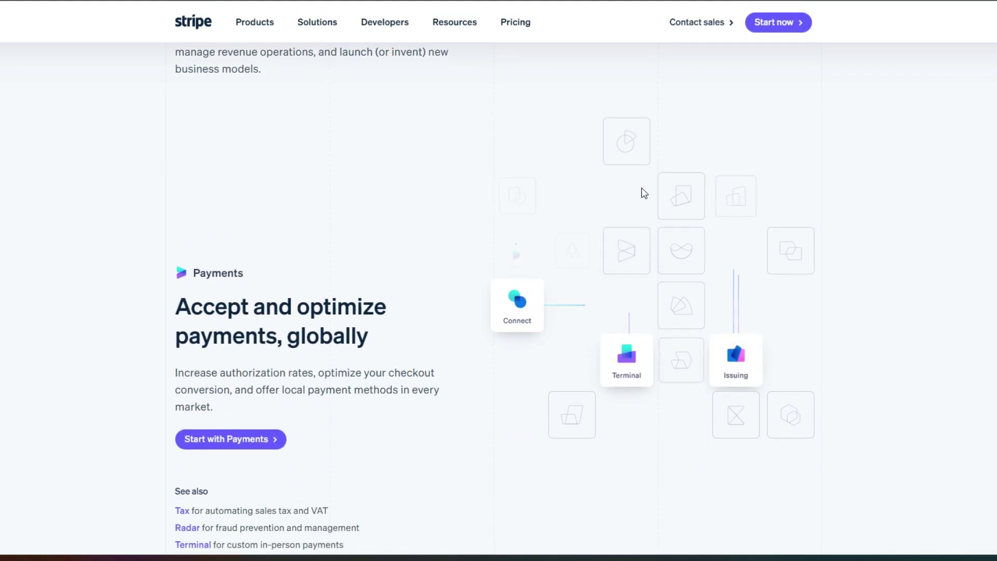
scroll(642, 188, down, 10)
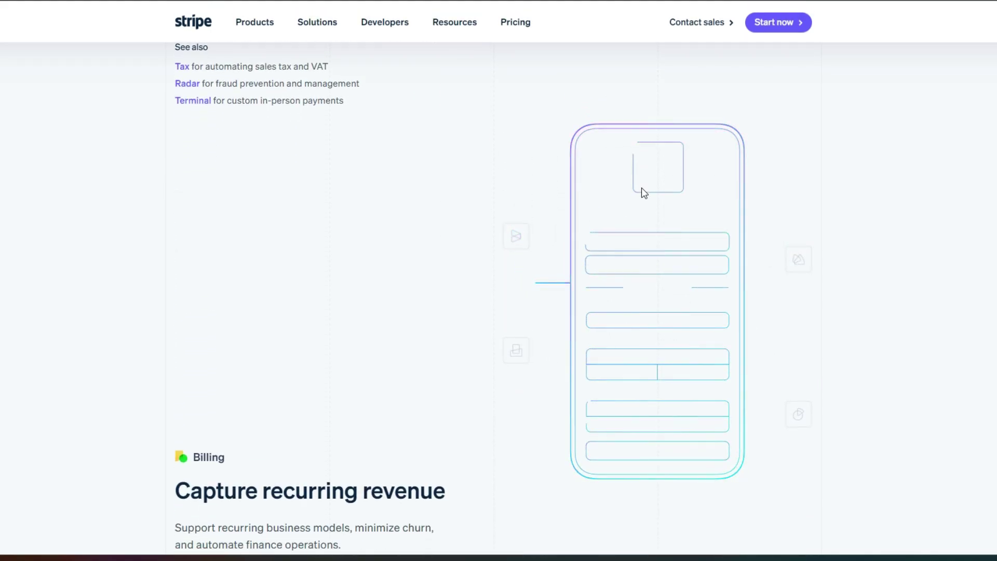
scroll(641, 188, down, 6)
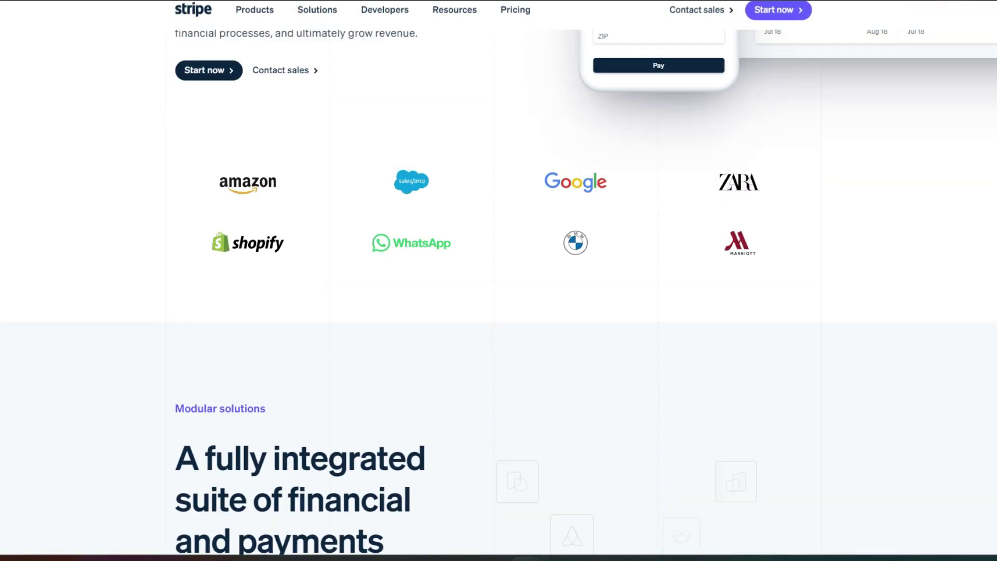
scroll(587, 42, up, 6)
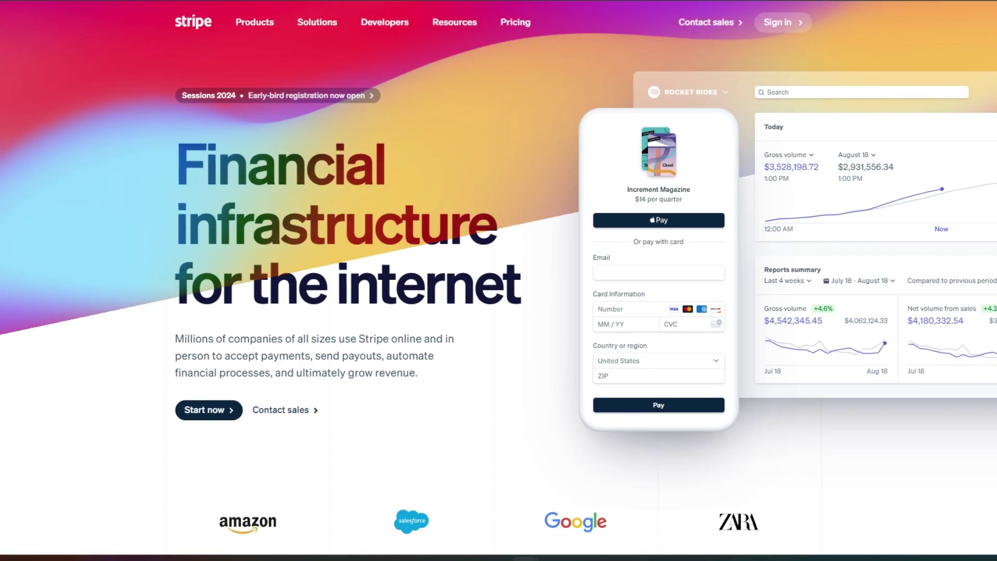
Sign up for a new Stripe account with an e-mail, full name and password.
click(780, 23)
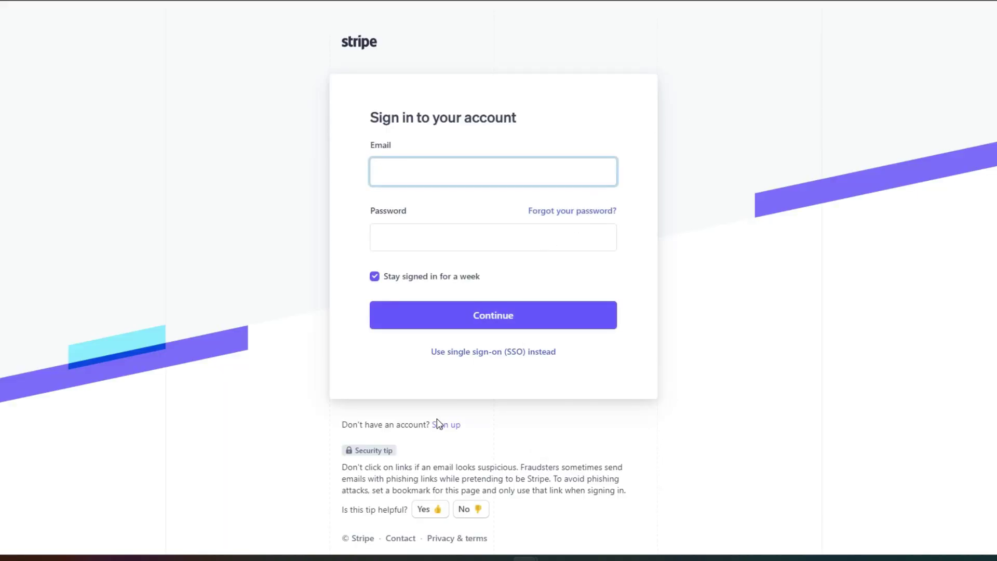
click(443, 431)
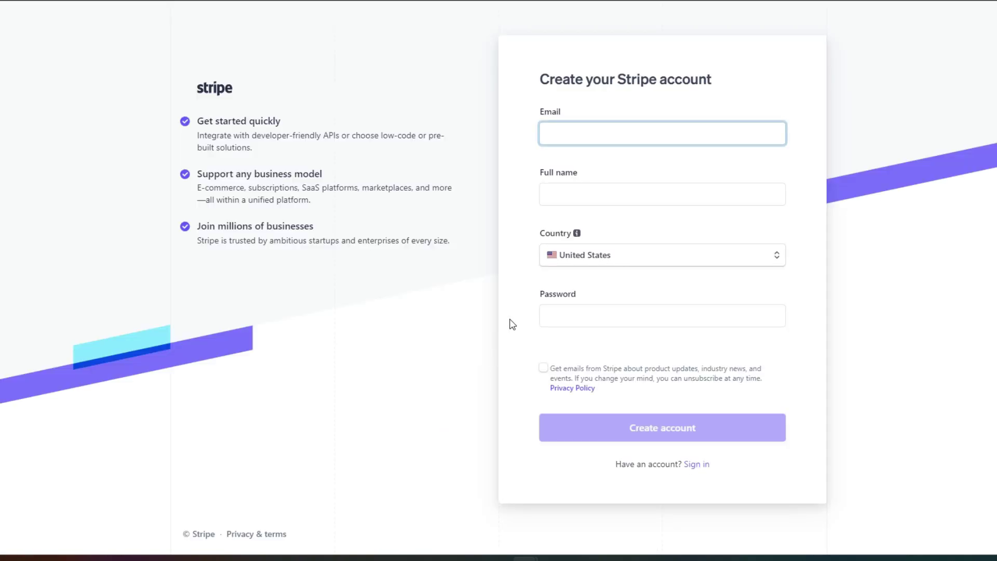
click(541, 121)
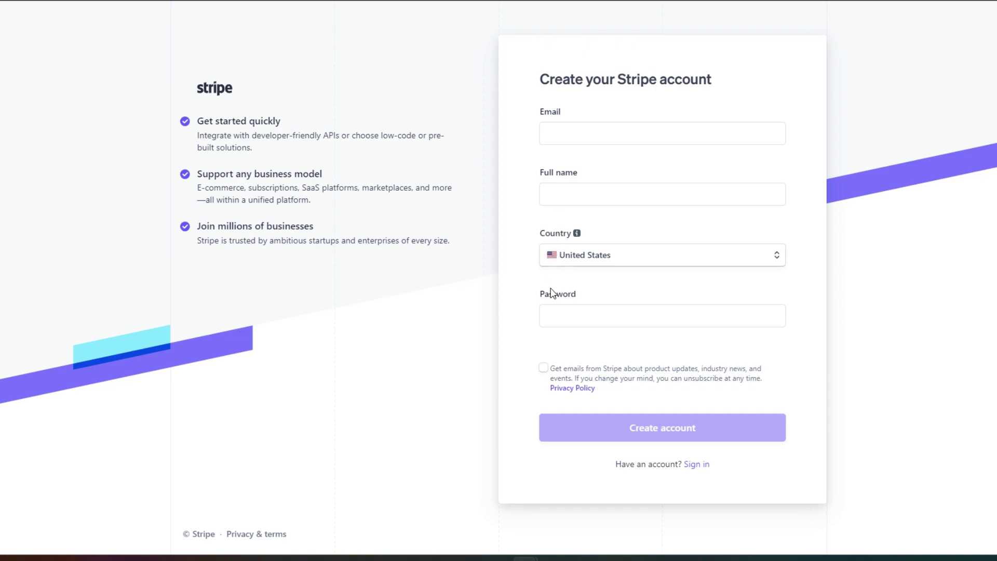
click(552, 312)
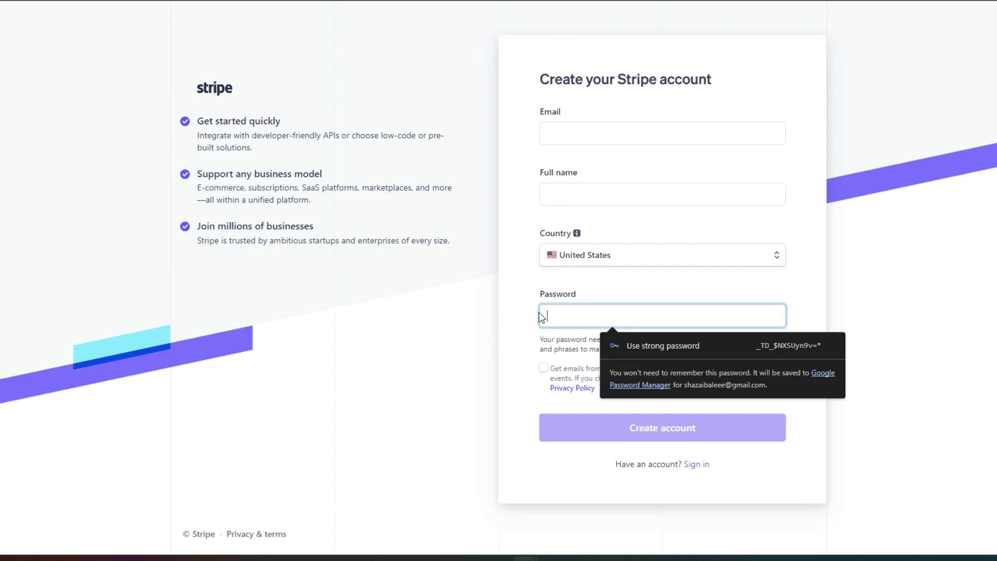
click(541, 288)
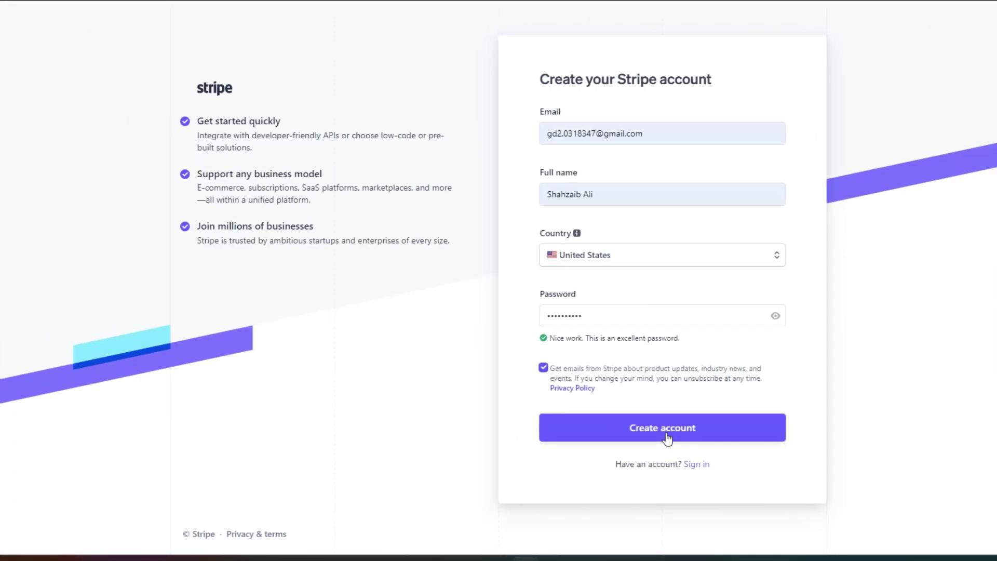
click(666, 435)
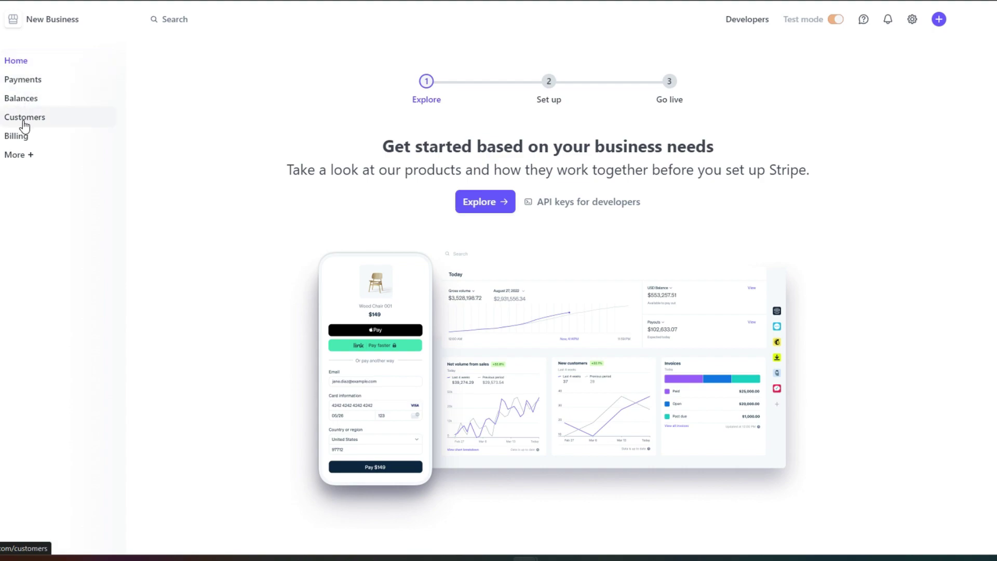
Scroll the sidebar's More products flyout from Subscriptions down to Financial accounts.
click(26, 158)
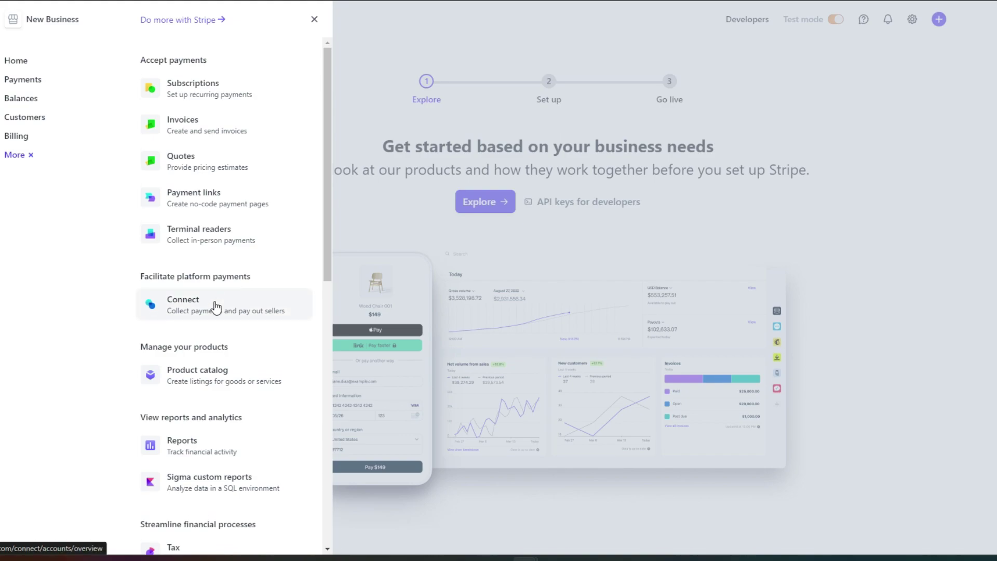
scroll(216, 307, down, 8)
scroll(216, 308, down, 3)
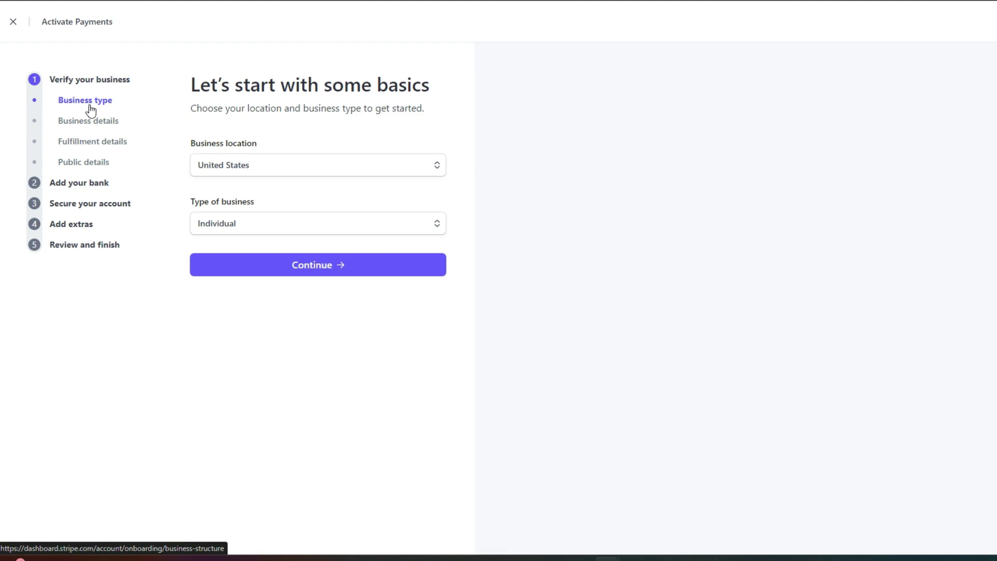
Confirm United States as location and Individual as business type in the business basics step.
click(224, 232)
click(225, 236)
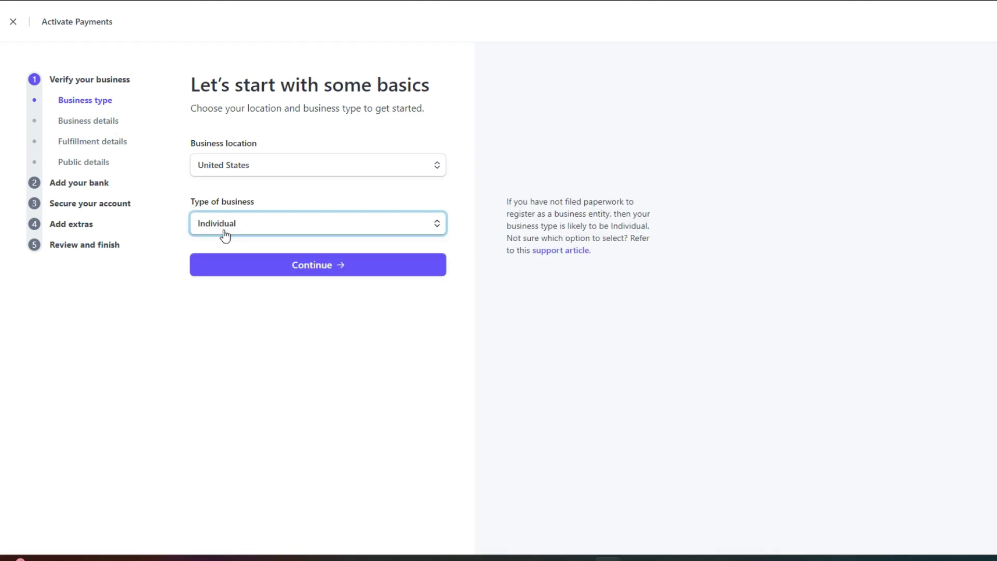
click(243, 279)
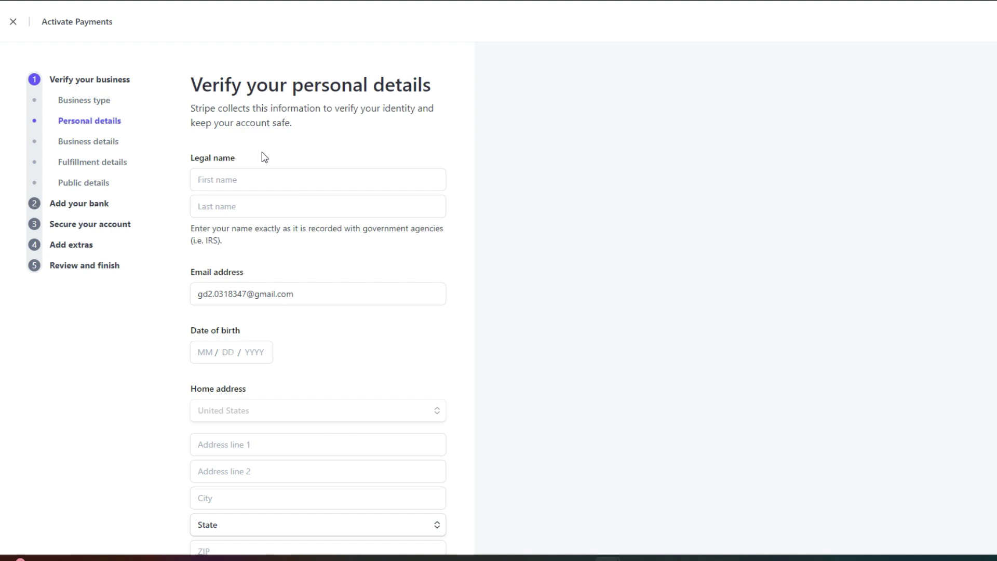
Move on to the 'Add your bank' payout step of activation.
scroll(262, 152, down, 4)
scroll(262, 152, up, 4)
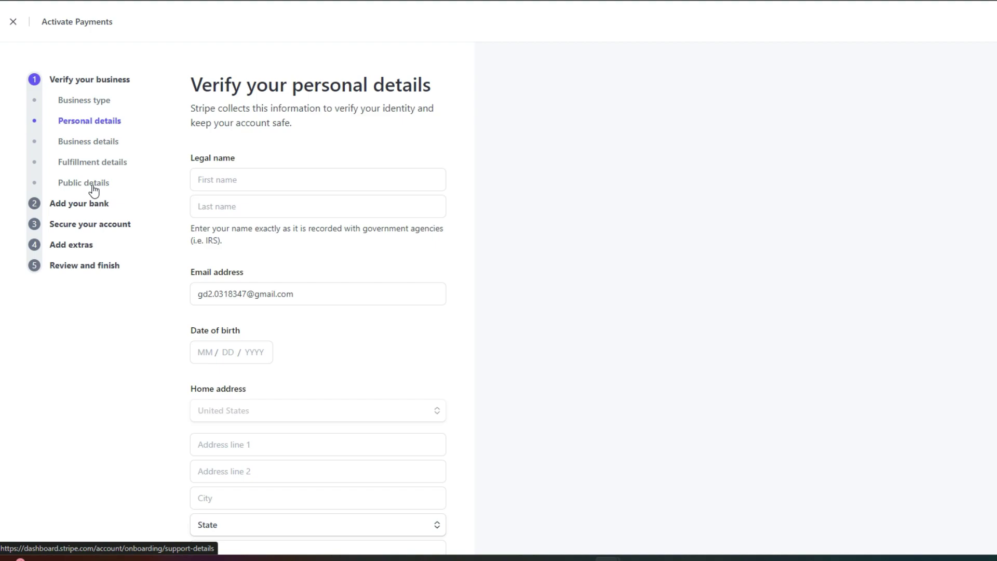
click(89, 206)
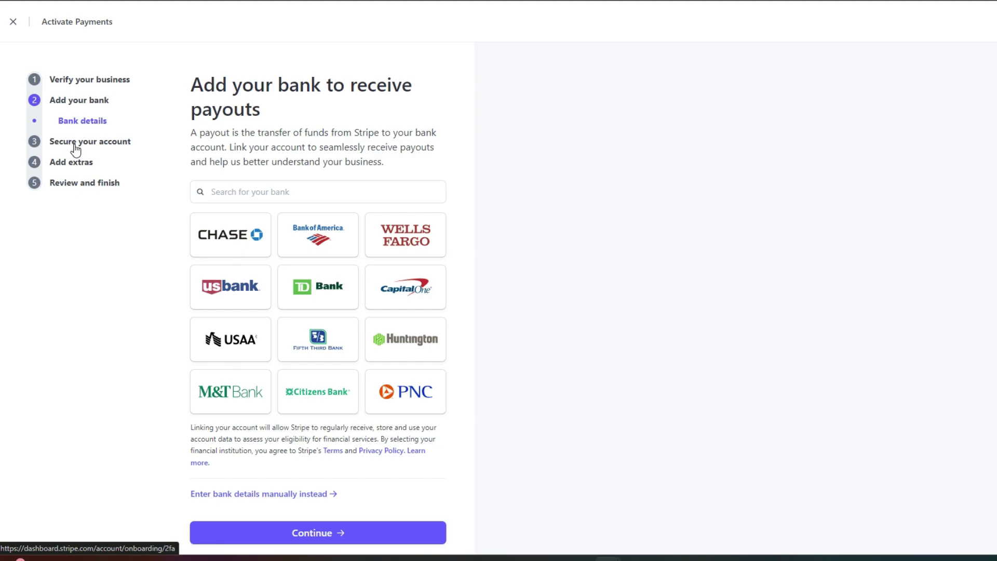
Review the Secure your account, Add extras and Climate contributions steps, then leave activation.
click(73, 142)
click(71, 166)
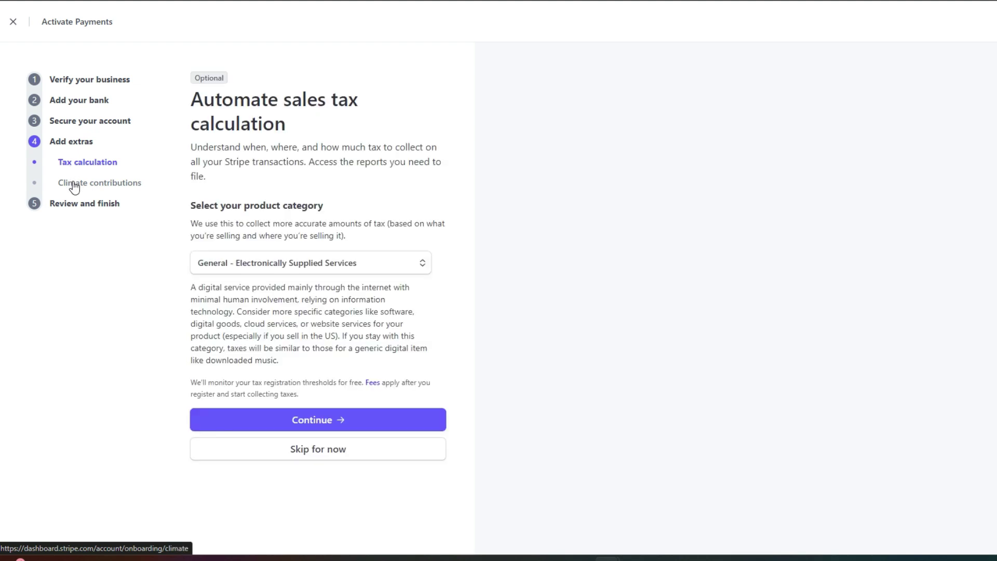
click(73, 185)
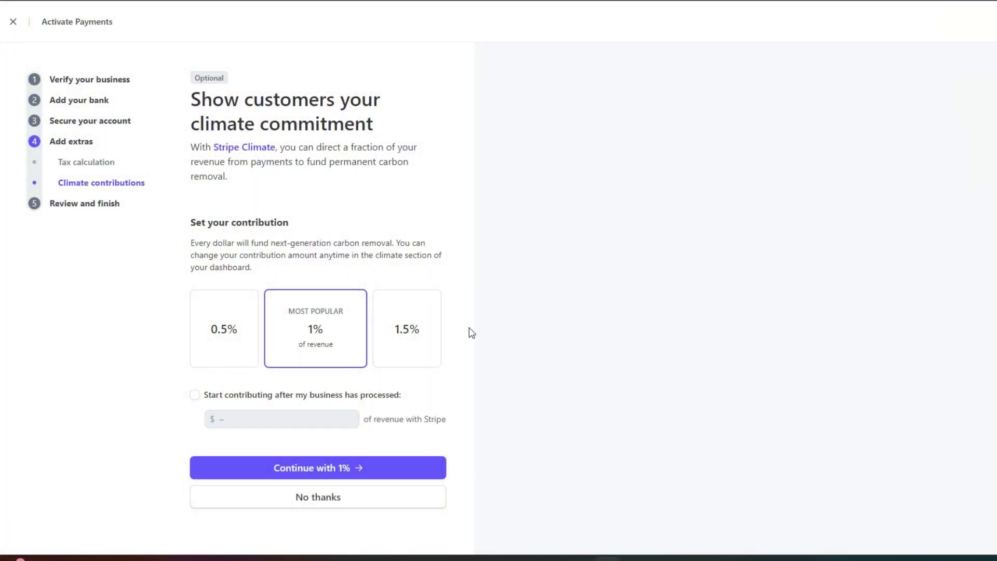
click(104, 80)
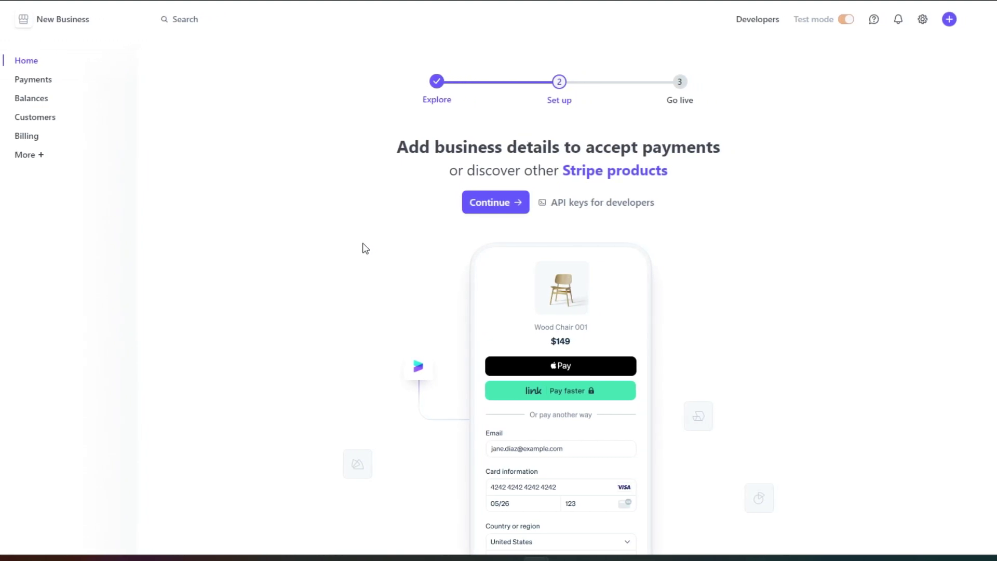
Go to Payments and look through its options, such as payment links and manual charges.
click(44, 89)
scroll(285, 169, down, 4)
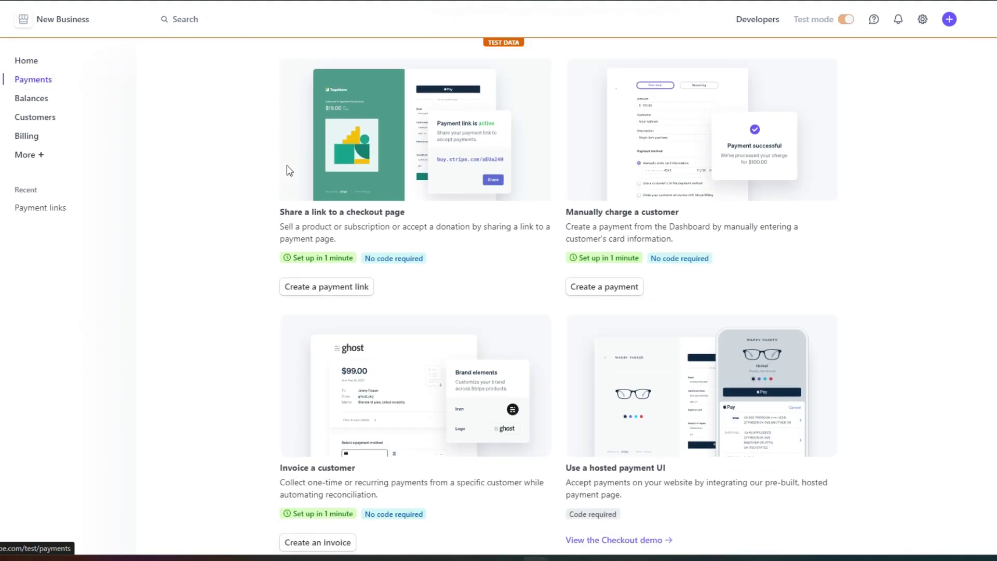
scroll(288, 172, down, 5)
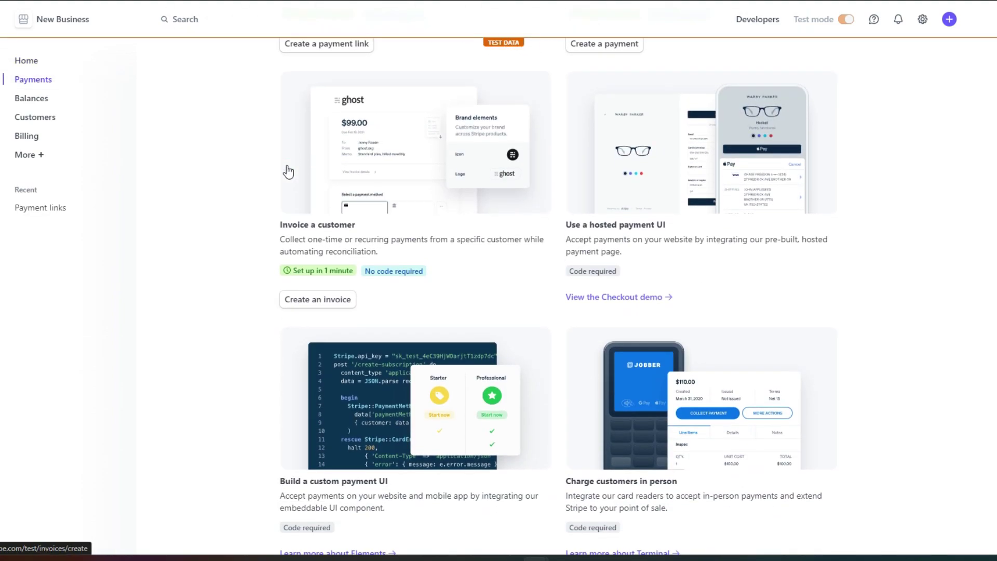
scroll(289, 171, down, 1)
scroll(286, 170, up, 9)
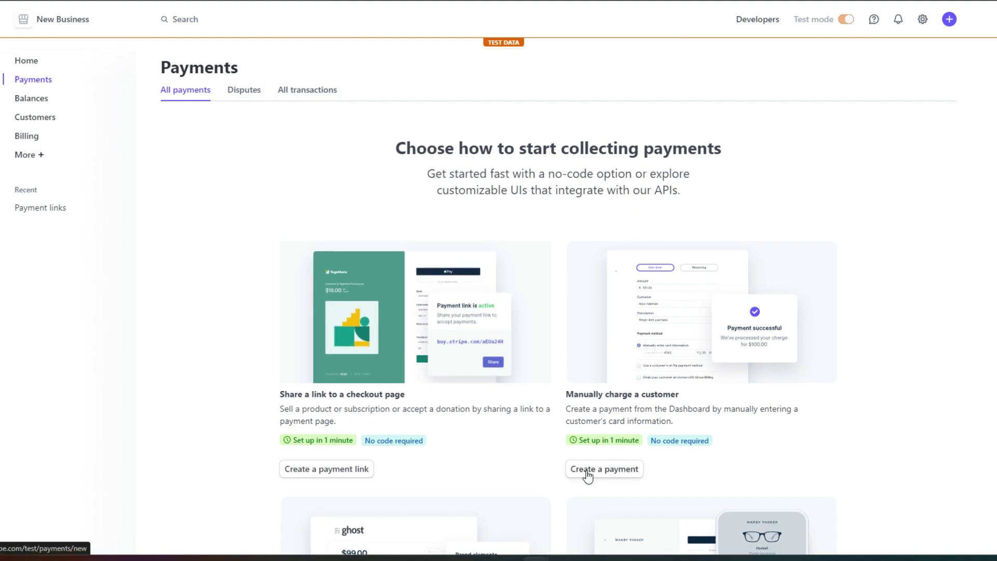
Start a manual payment with a one-time amount of $100.00.
click(613, 471)
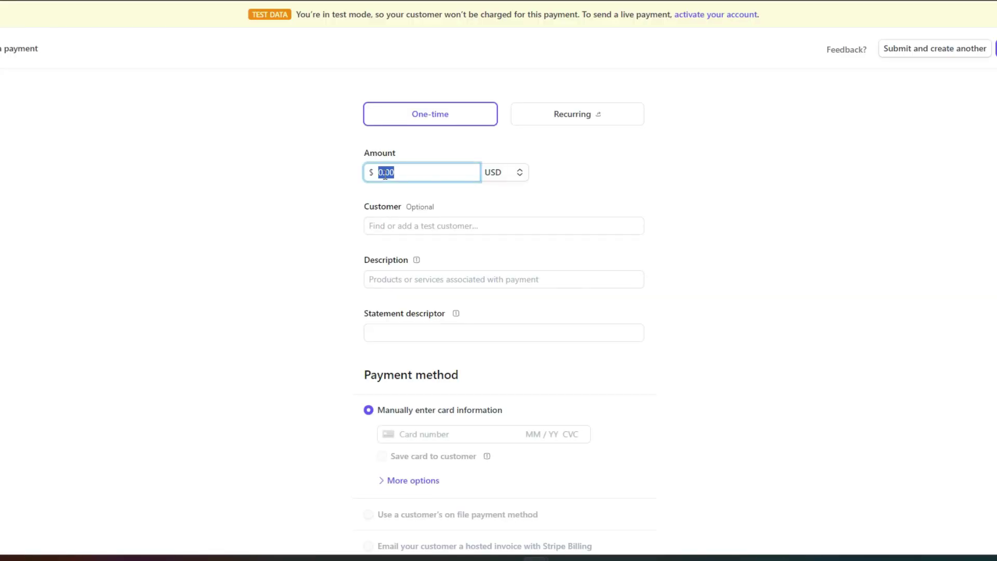
text(100)
click(376, 193)
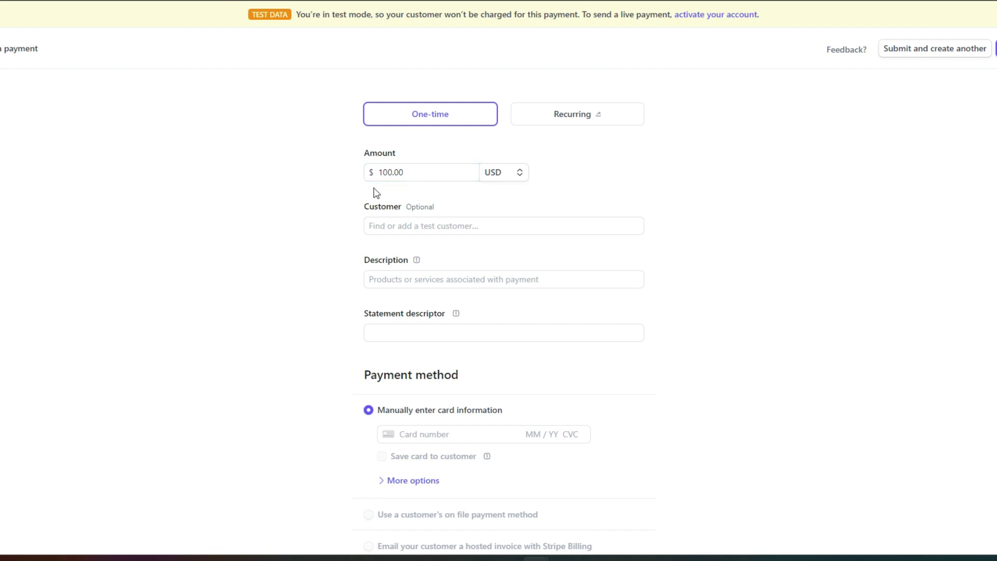
Create a new test customer with a full name and billing details, and attach it to the payment.
click(385, 225)
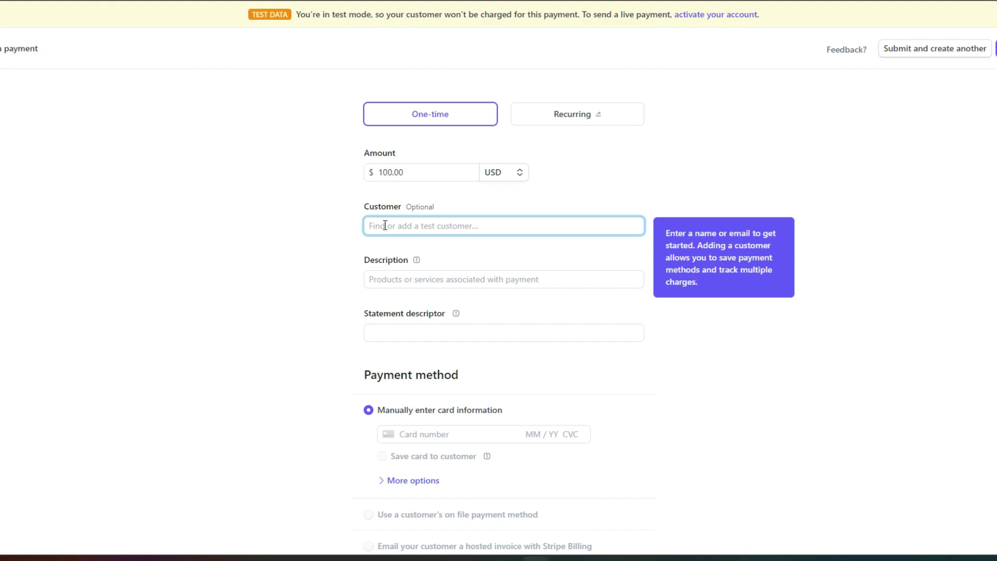
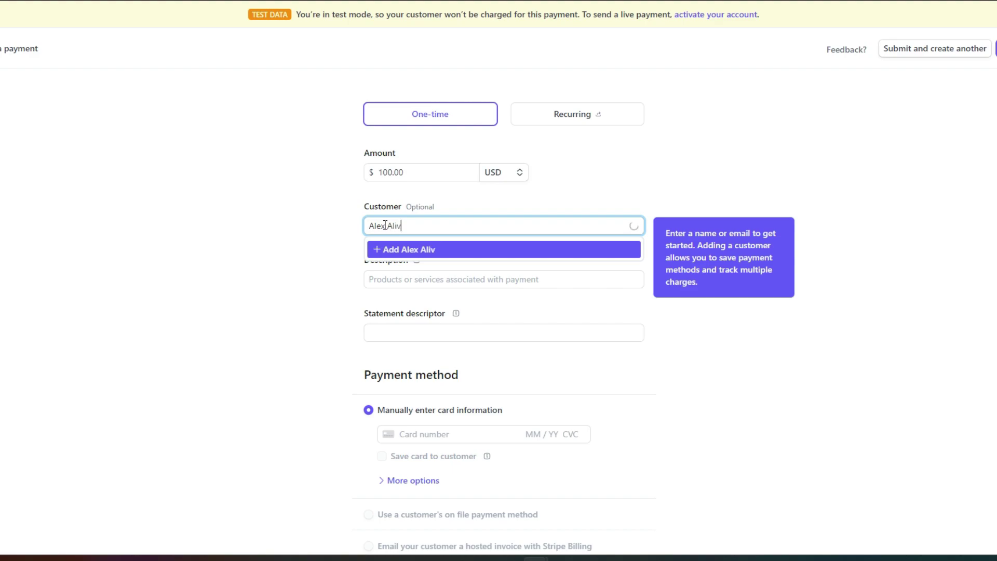
click(397, 250)
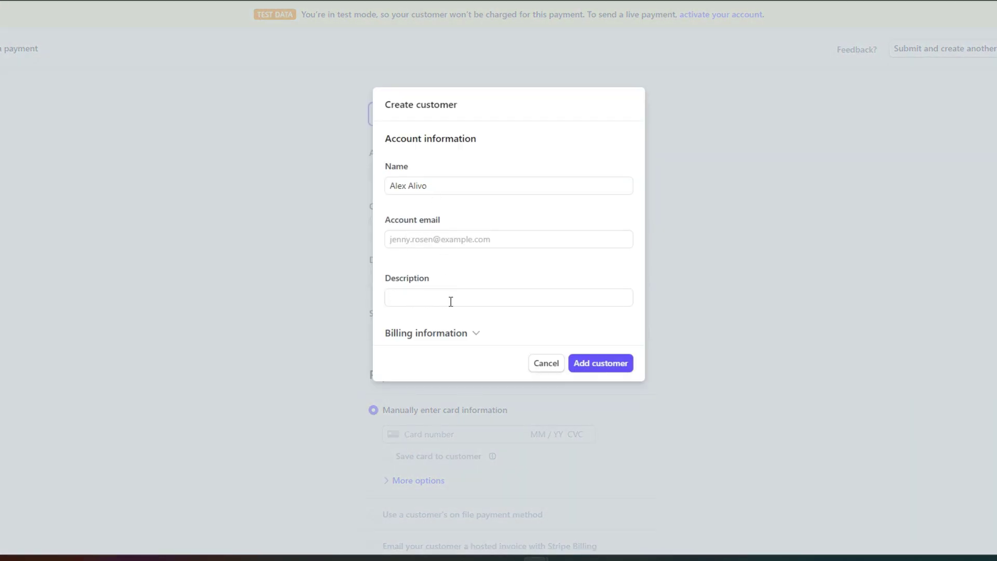
click(468, 336)
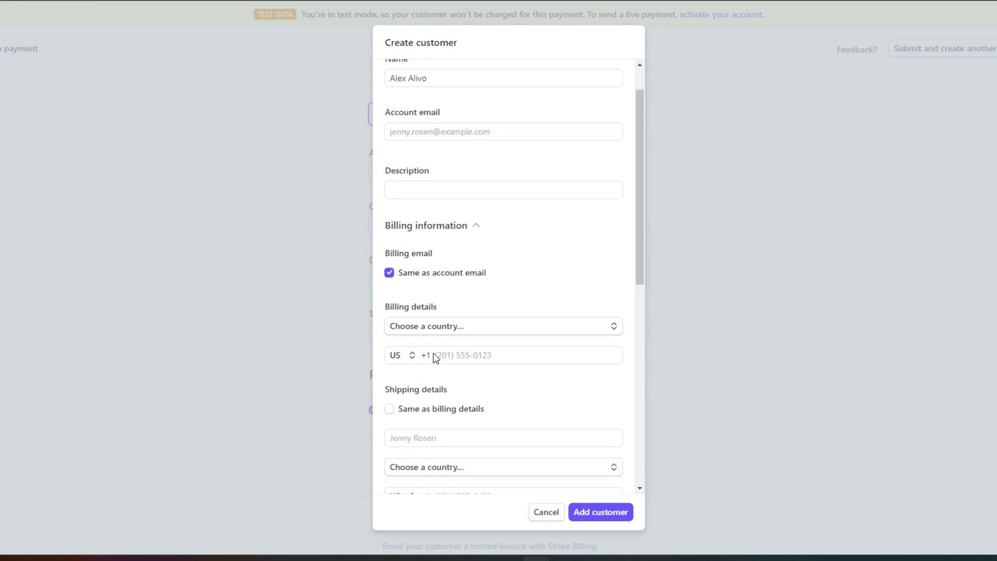
scroll(433, 353, down, 8)
scroll(433, 353, up, 8)
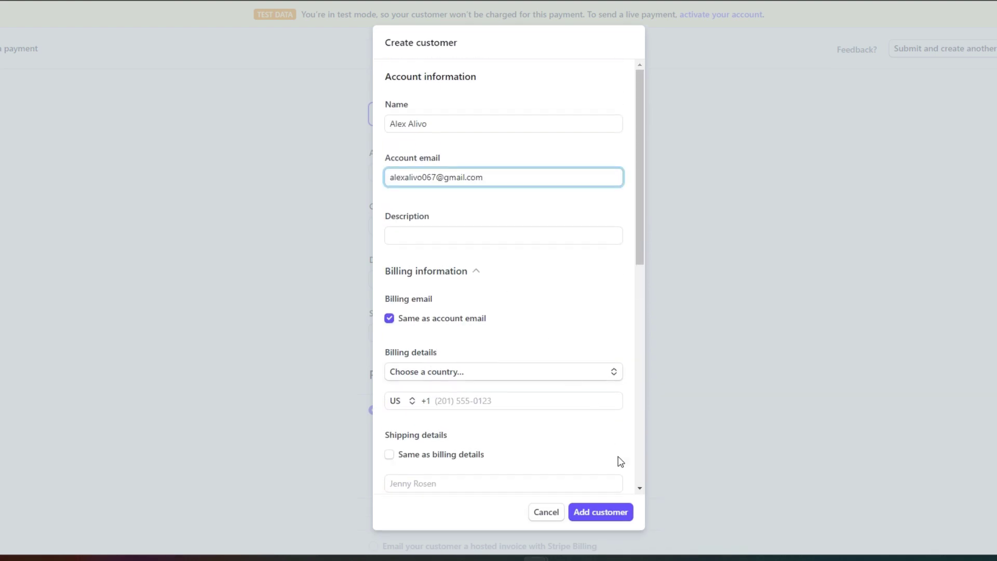
click(618, 515)
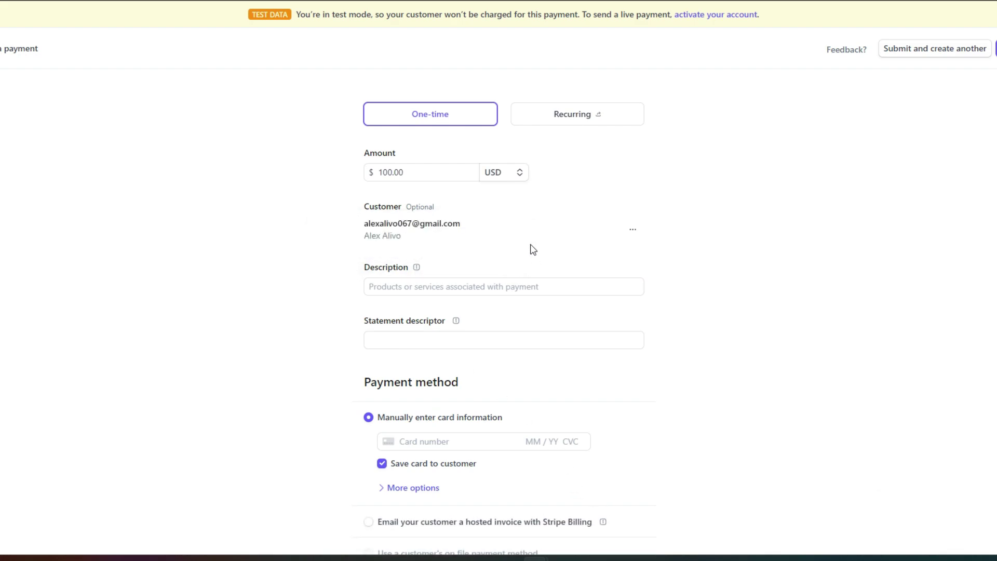
Look over the payment currency list and keep USD.
click(519, 172)
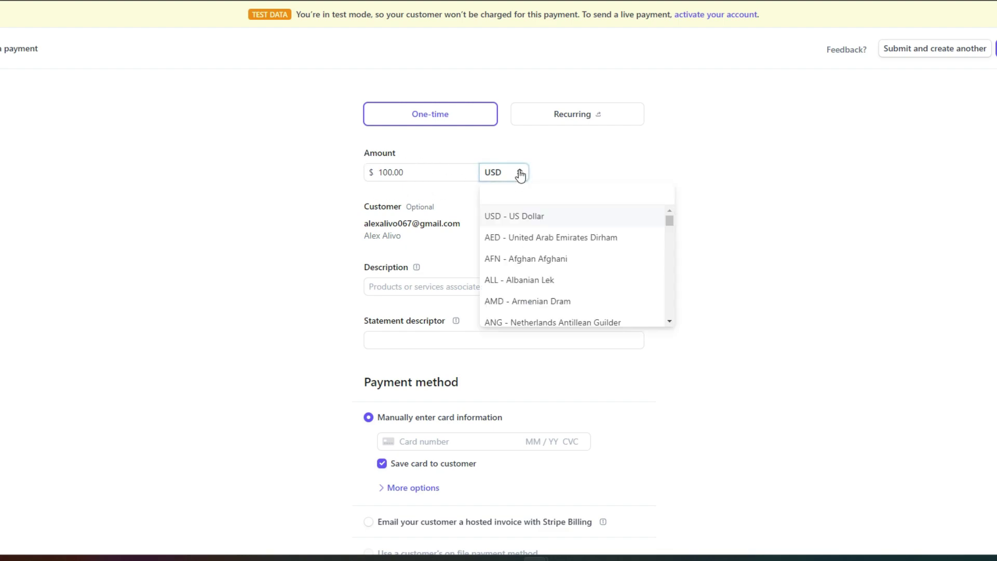
scroll(548, 262, down, 3)
scroll(548, 270, down, 3)
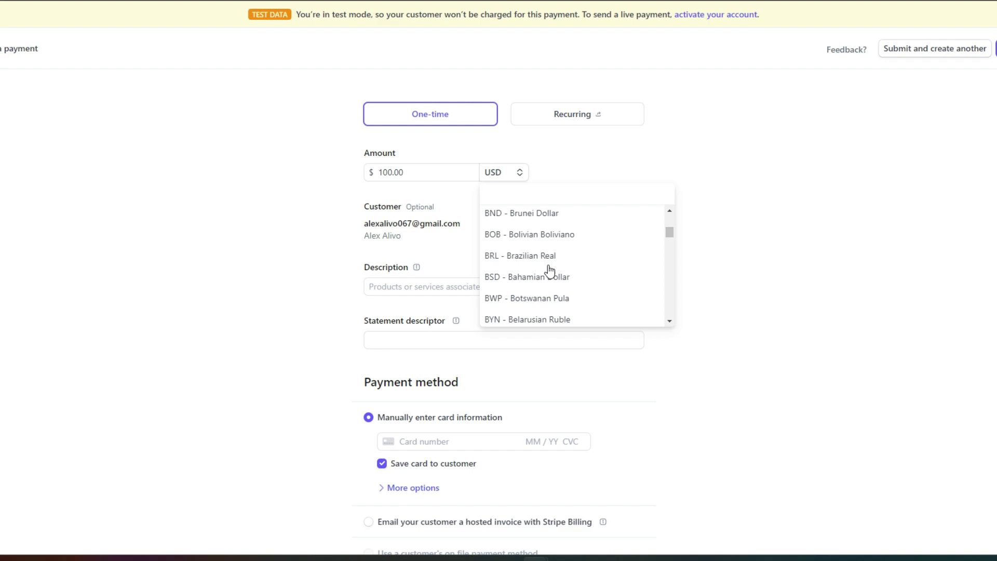
scroll(548, 270, up, 4)
click(797, 275)
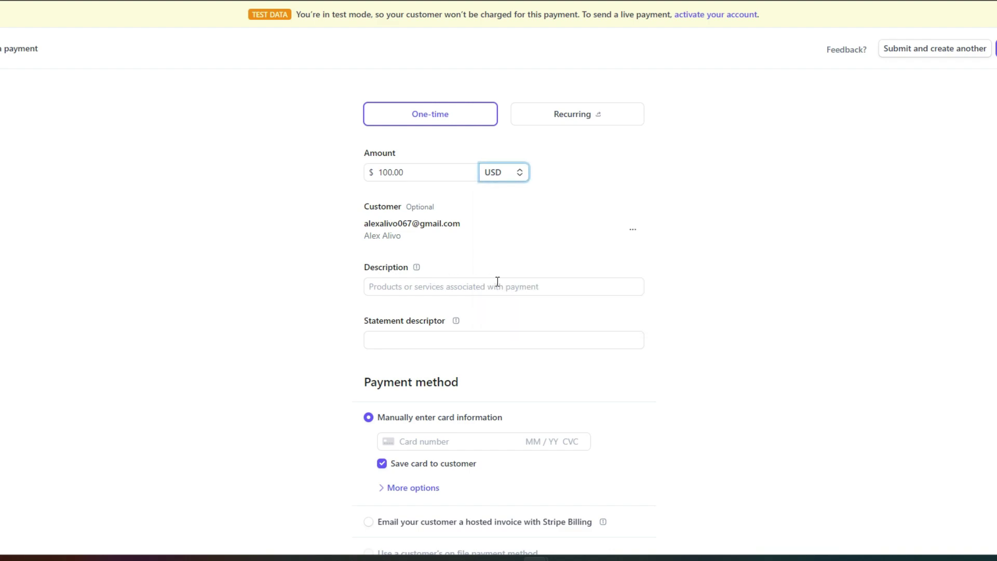
Step through the Description, Statement descriptor and Card number fields, dismissing saved-card suggestions.
click(497, 285)
click(426, 340)
click(450, 417)
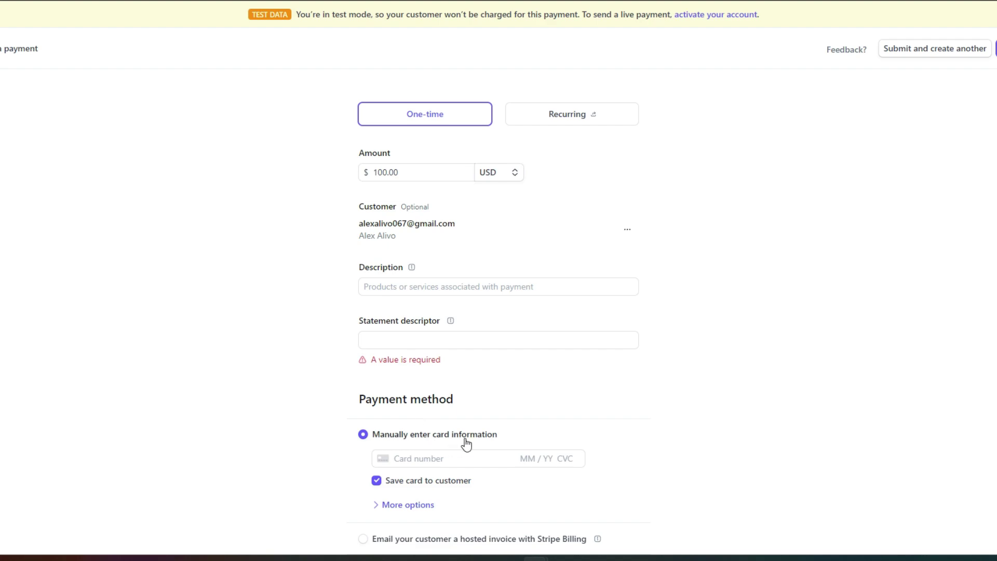
click(444, 458)
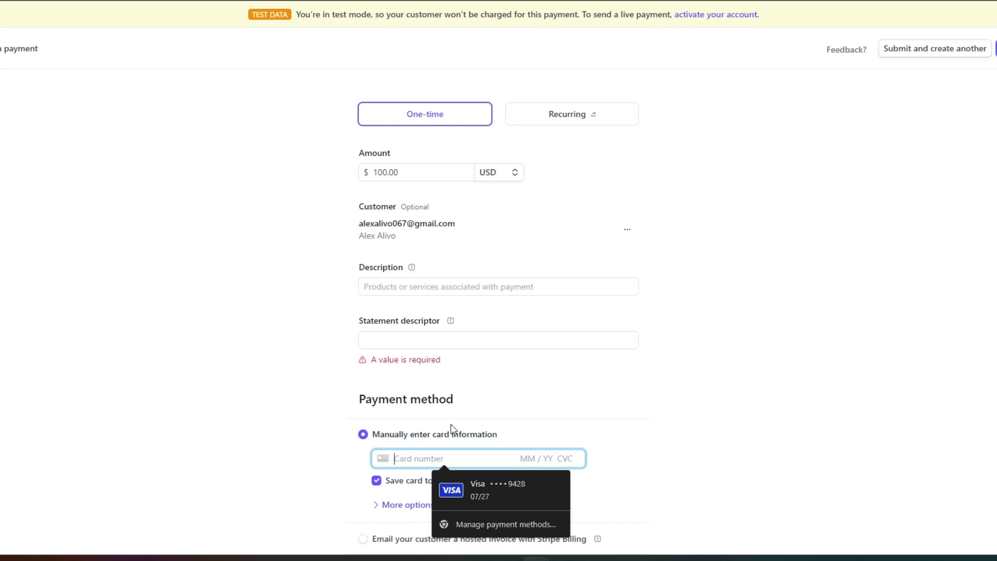
click(588, 396)
scroll(589, 396, down, 1)
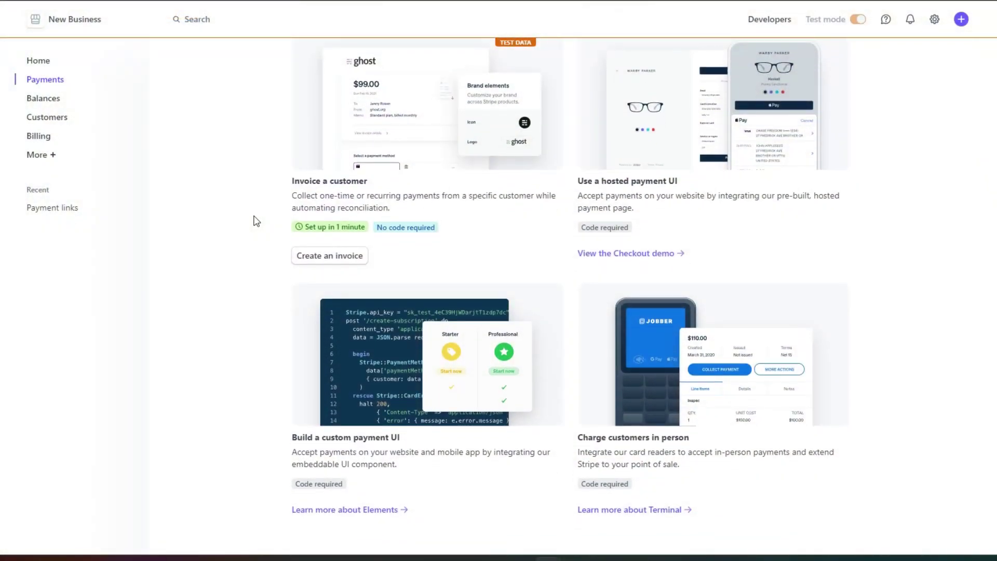
Go to the Invoices page through the sidebar's More products list.
scroll(256, 221, up, 5)
scroll(256, 221, up, 4)
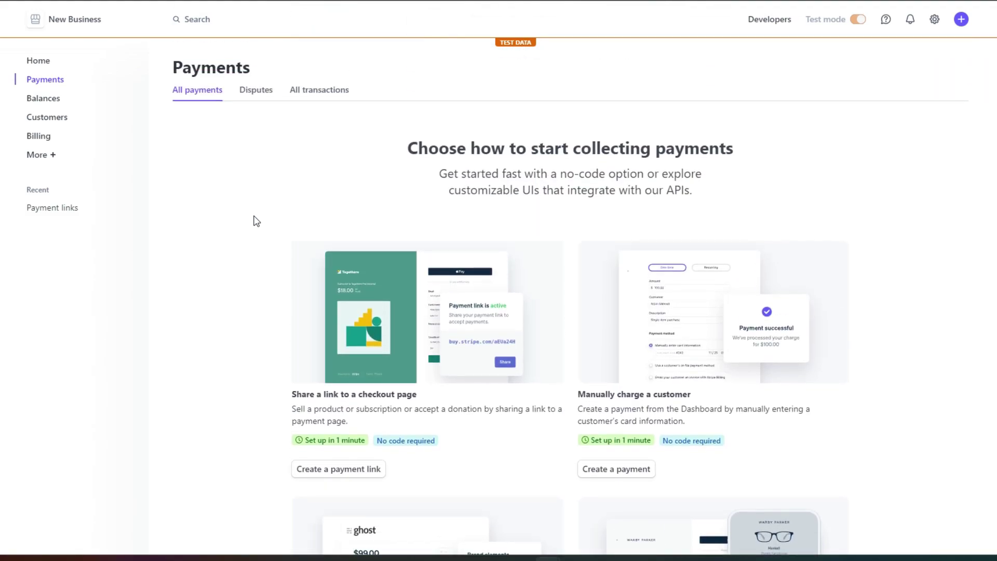
click(41, 161)
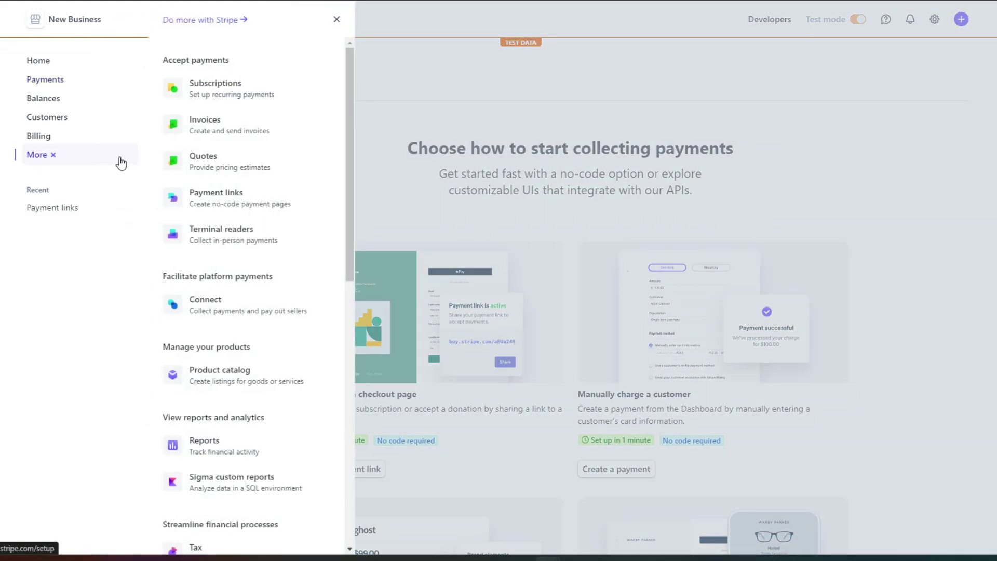
click(239, 131)
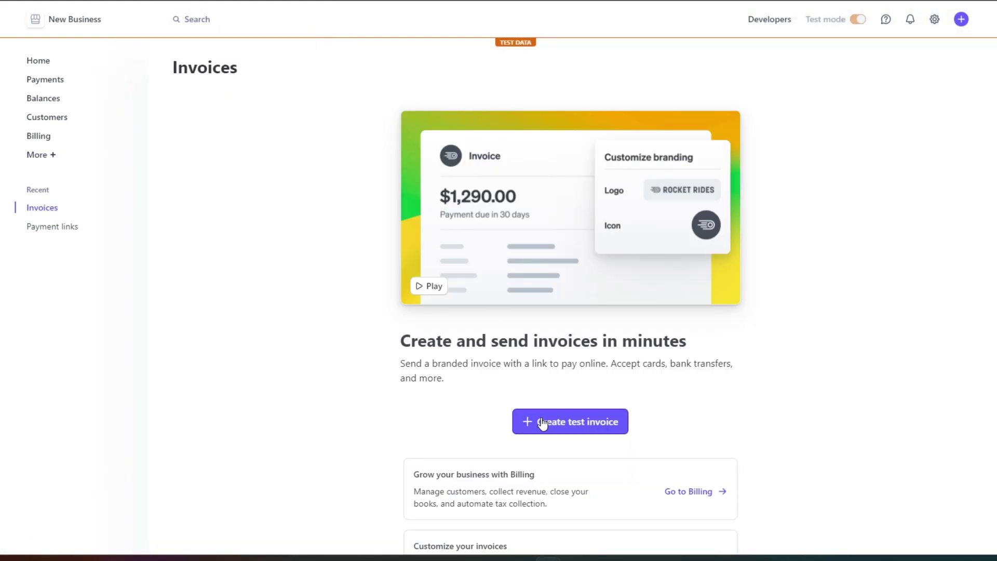
Start a test invoice and save a new customer with a name, e-mail, and English (United States).
click(588, 426)
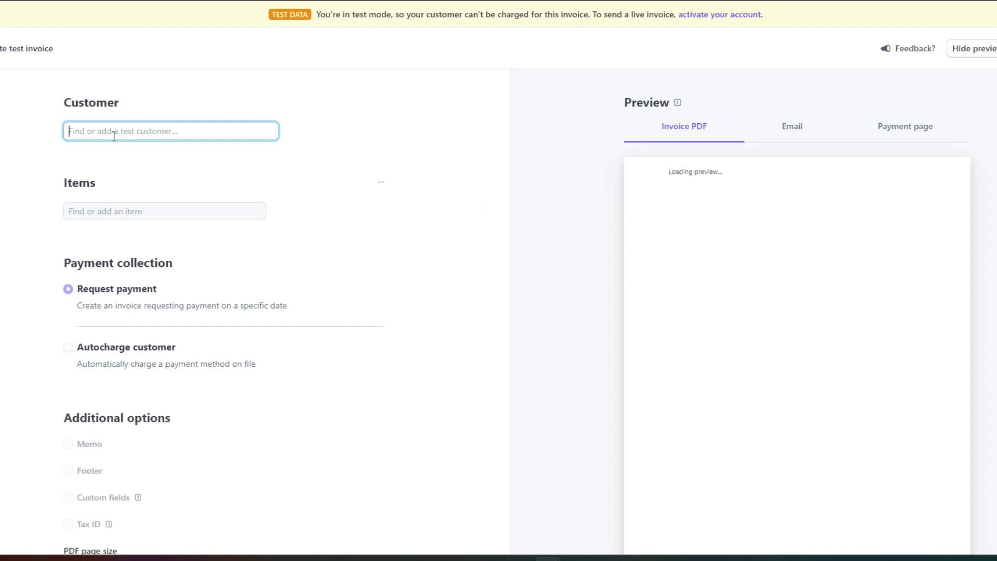
text(Alex)
key(Return)
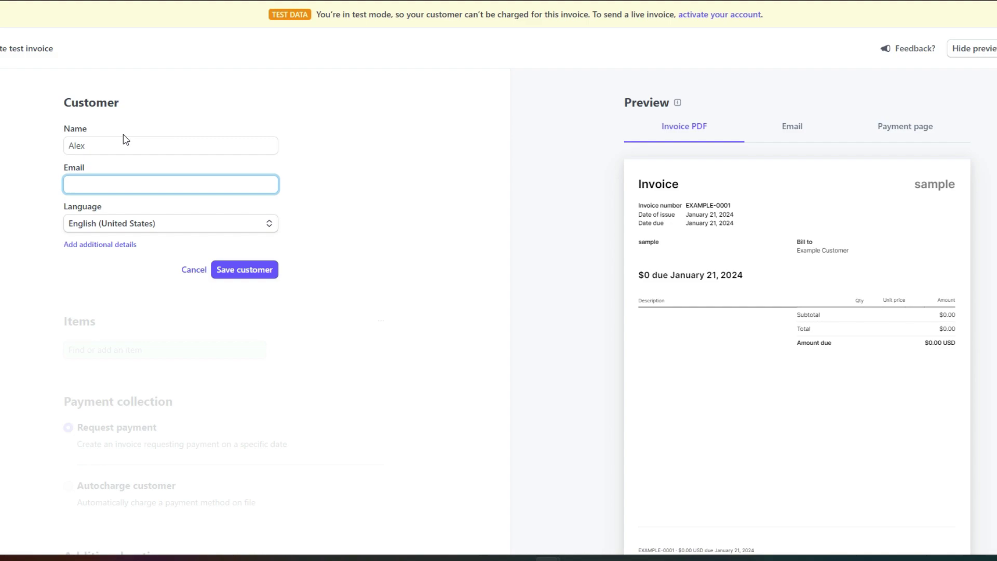
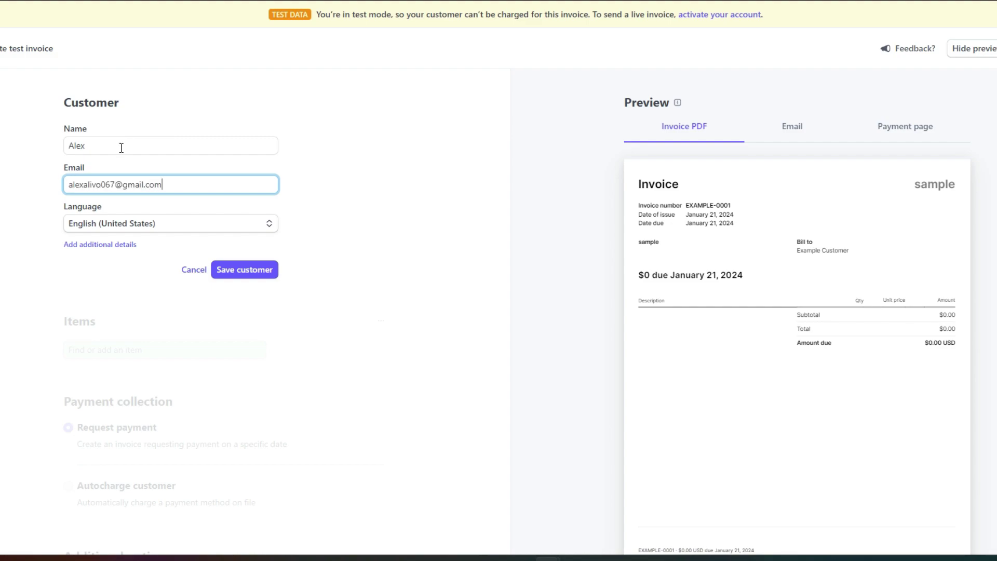
click(167, 236)
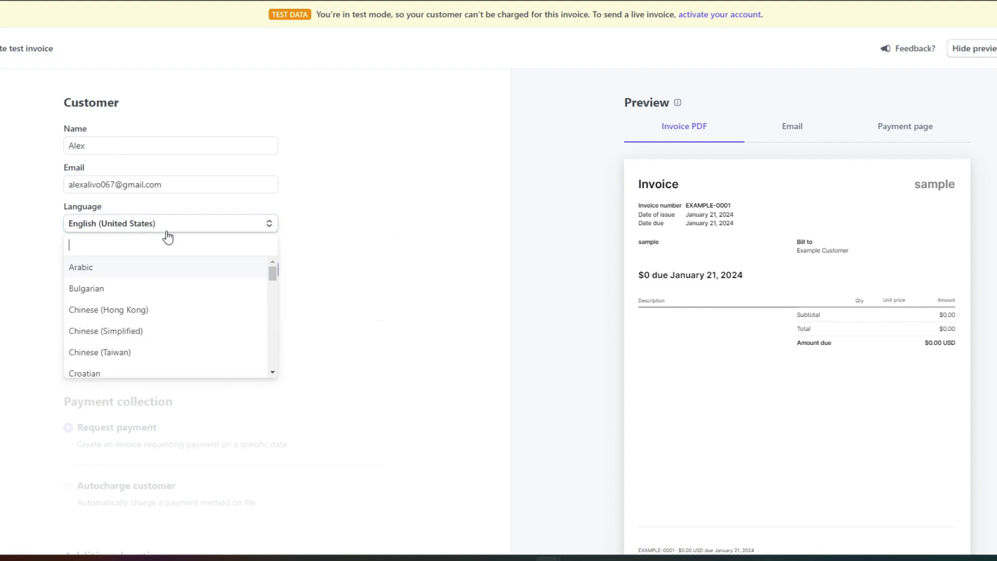
click(276, 310)
click(264, 281)
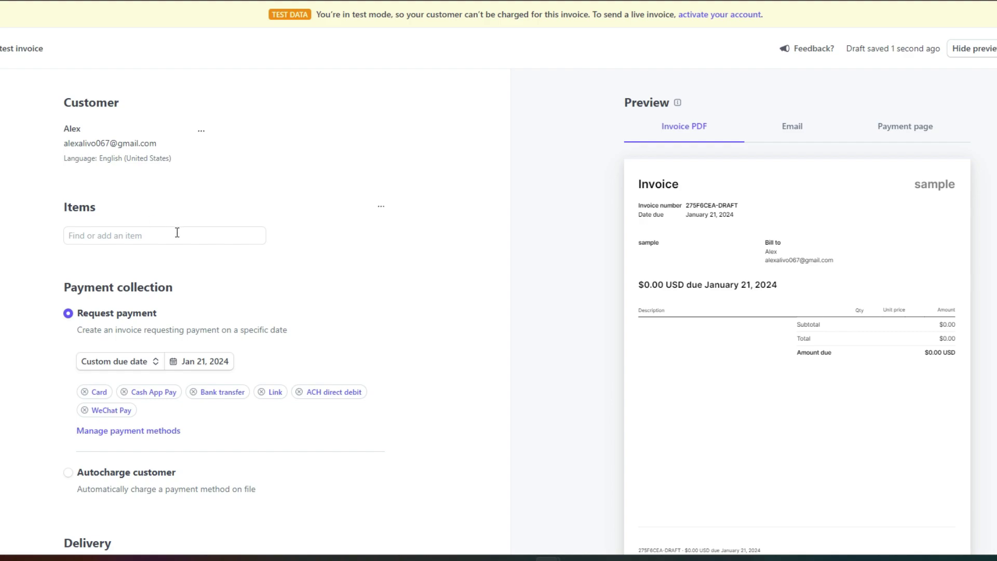
Add a one-time 'Service' line item to the invoice, quantity 1 priced at $100.00.
scroll(175, 231, down, 3)
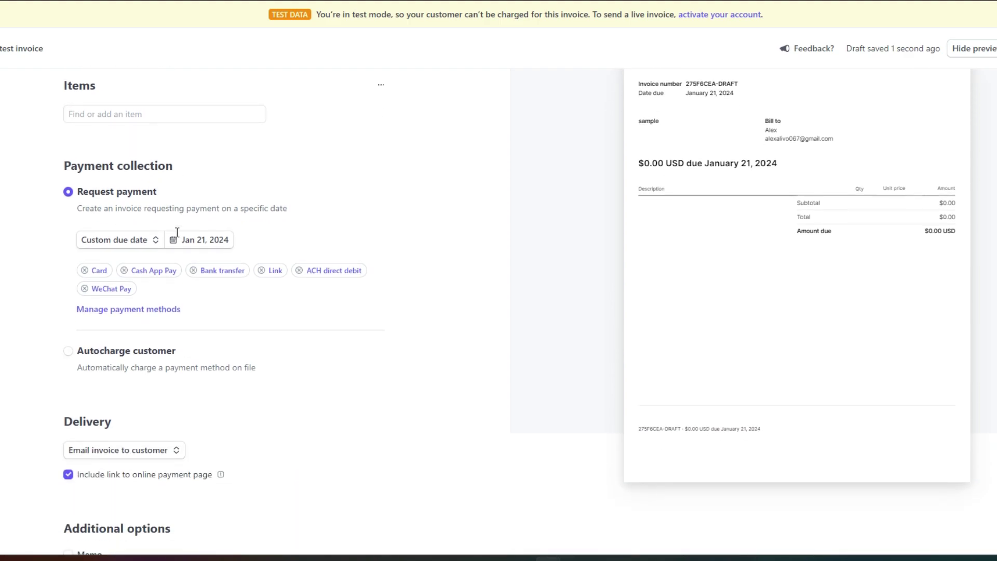
click(129, 112)
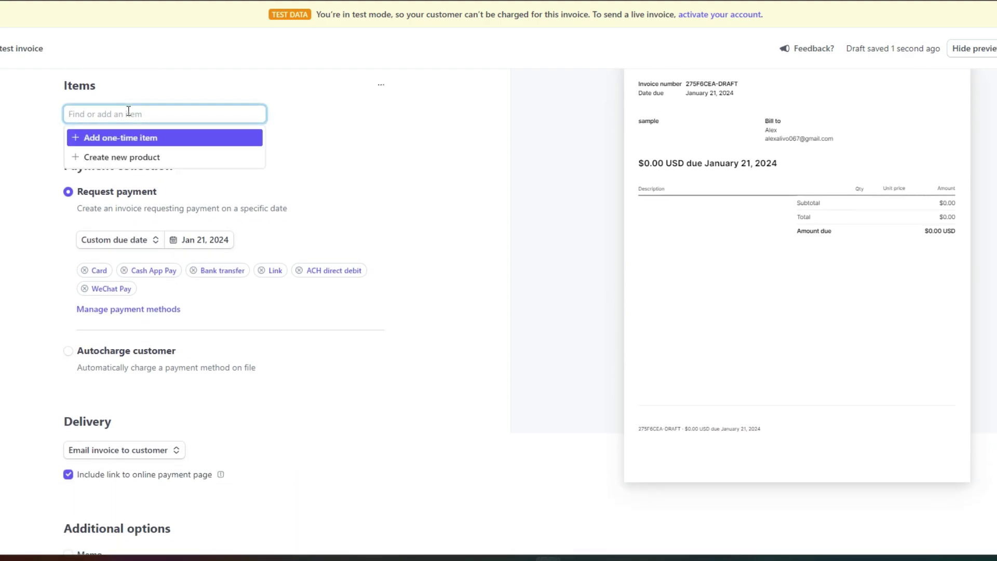
click(134, 147)
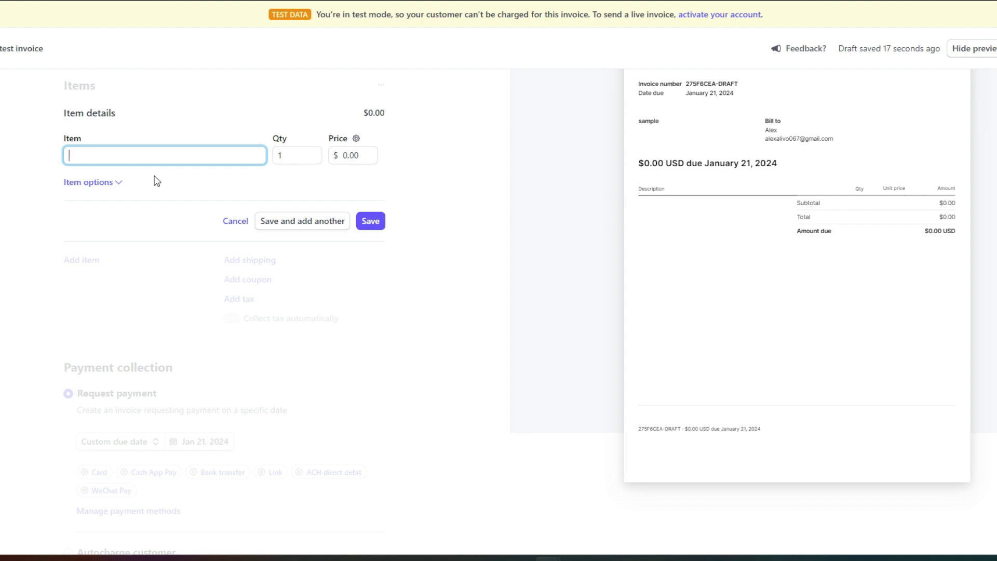
text(Service)
click(283, 158)
click(350, 155)
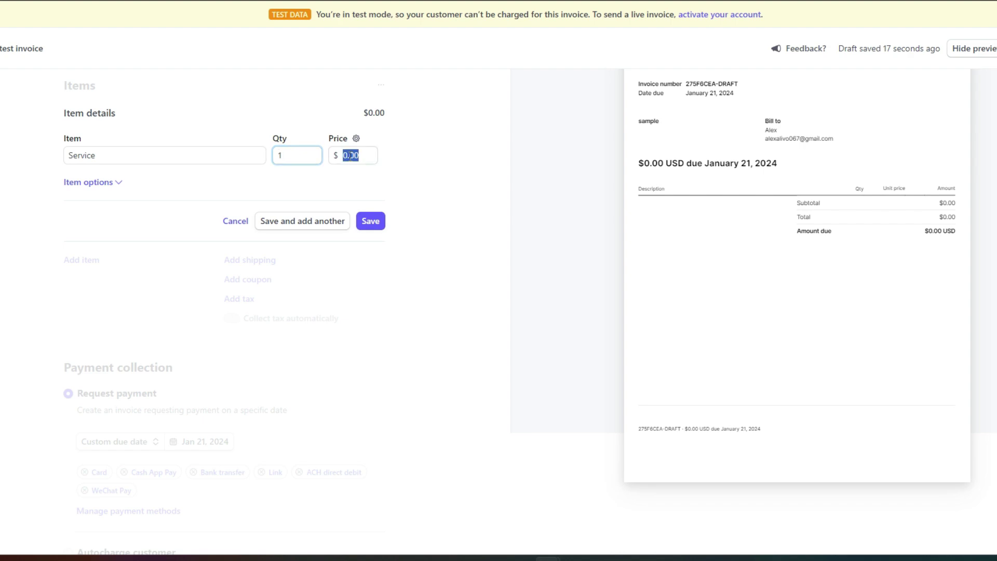
text(100)
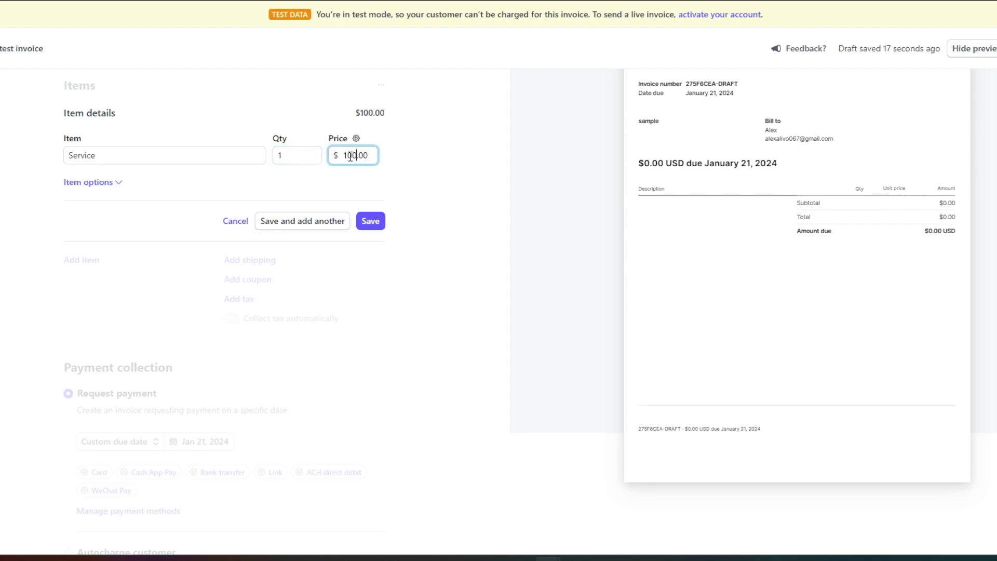
click(370, 226)
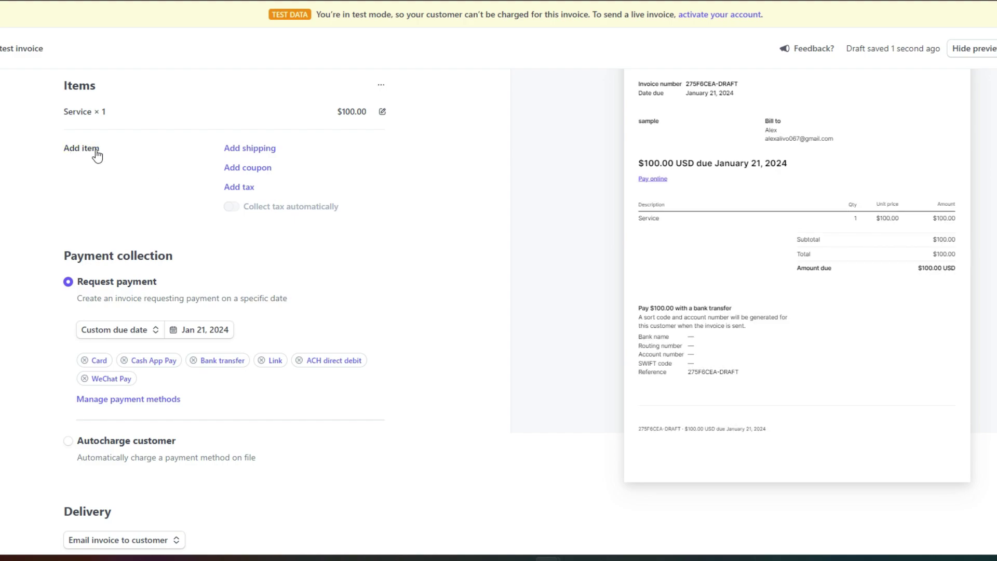
Scroll through the $100.00 invoice form to review its customer and line item details.
scroll(208, 223, down, 5)
scroll(209, 219, down, 3)
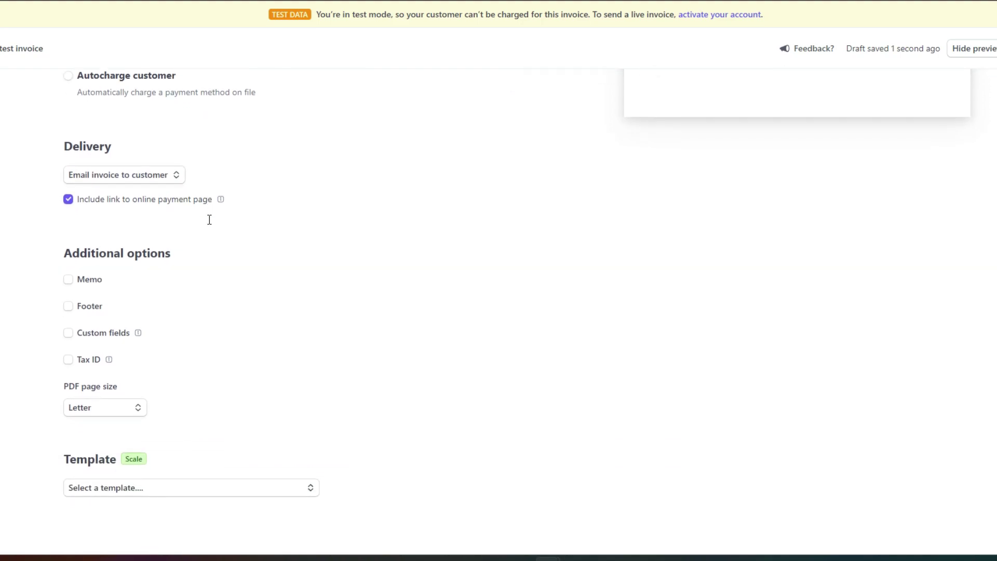
scroll(210, 222, up, 7)
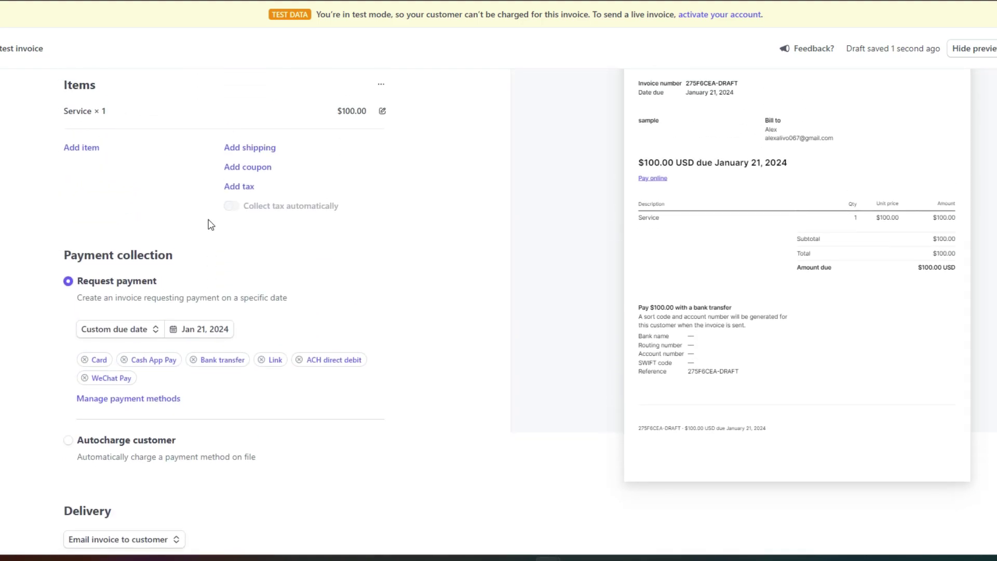
scroll(210, 224, up, 2)
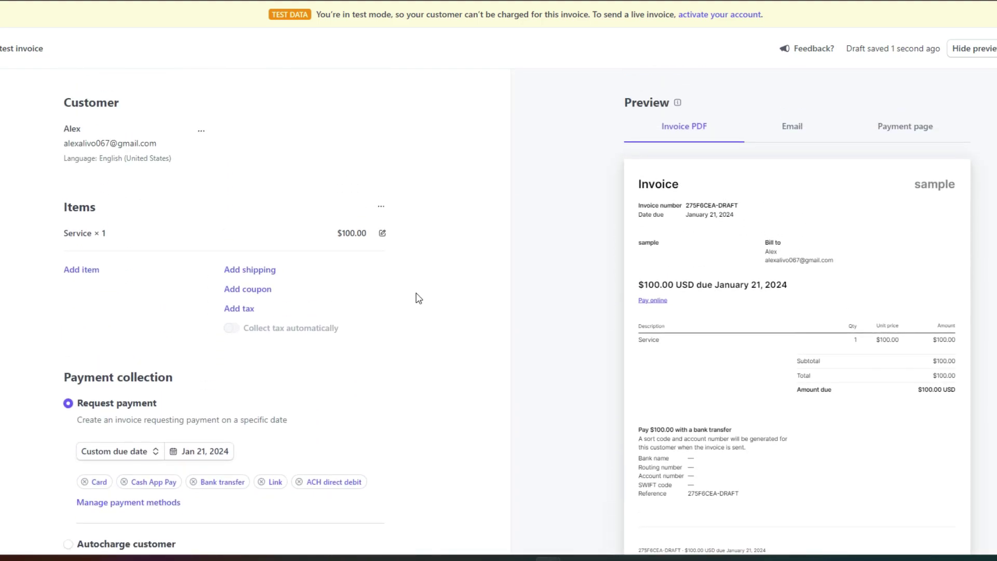
scroll(789, 274, down, 5)
scroll(790, 274, up, 4)
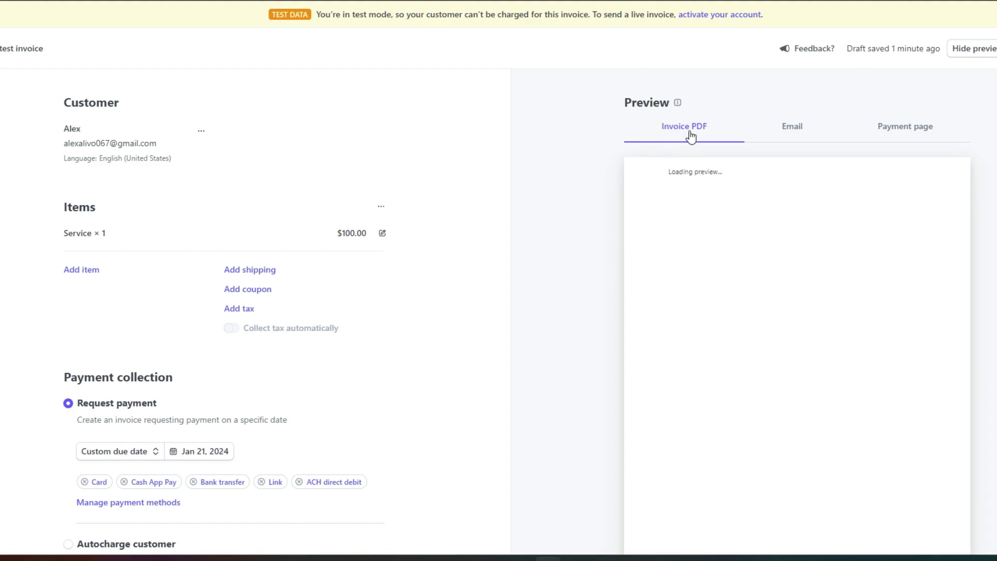
scroll(795, 298, down, 3)
scroll(794, 298, up, 3)
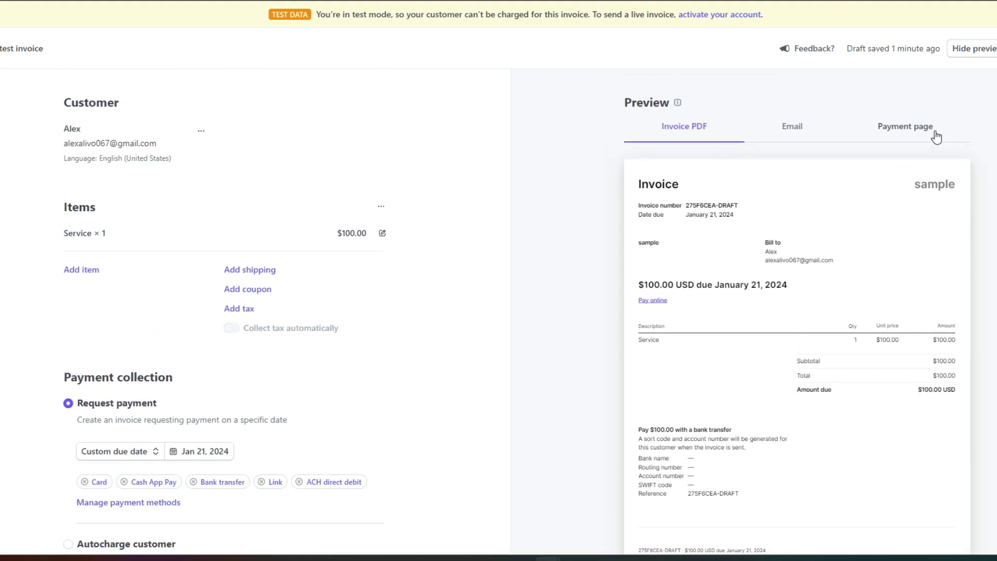
Preview the customer's Payment page for the $100.00 invoice.
click(933, 134)
scroll(815, 353, down, 3)
scroll(815, 355, up, 3)
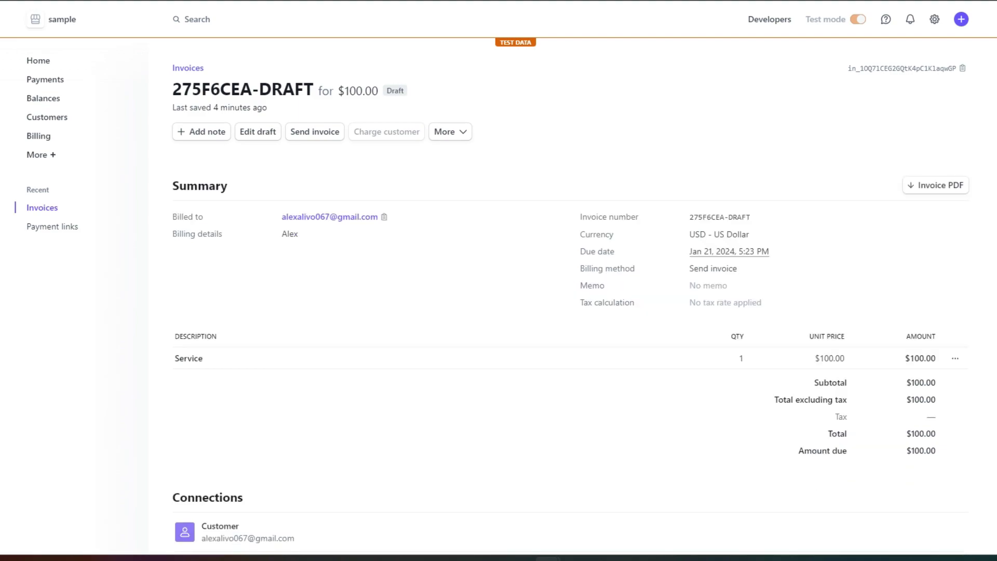
Check the Balances overview's USD section: $0.00 balance and a prompt to add a USD bank account.
click(61, 105)
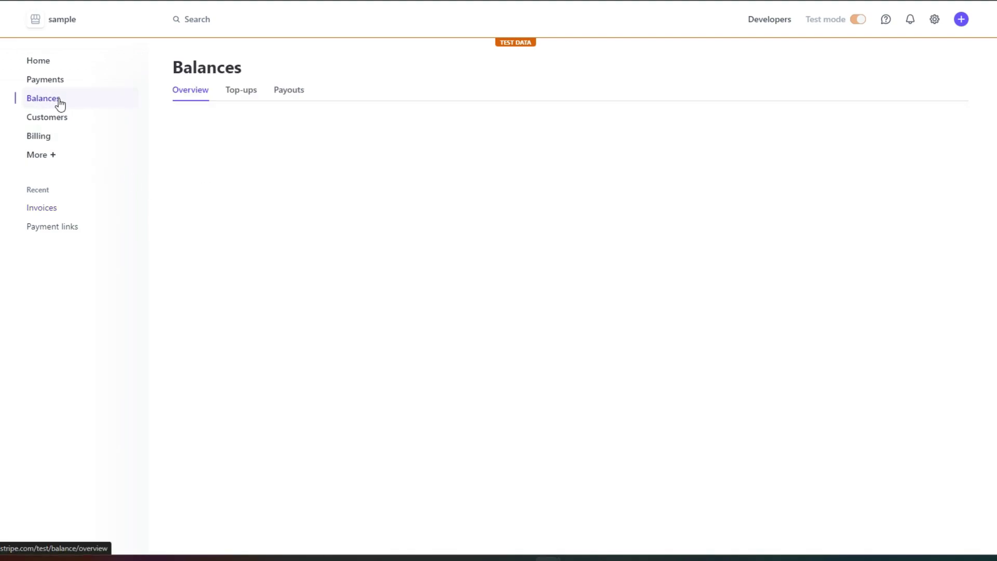
triple_click(176, 169)
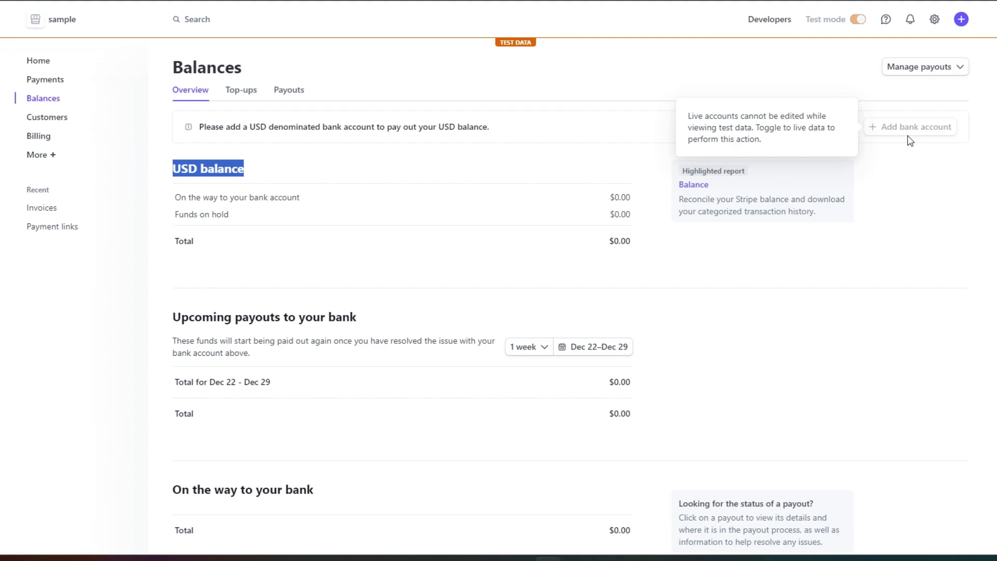
click(884, 249)
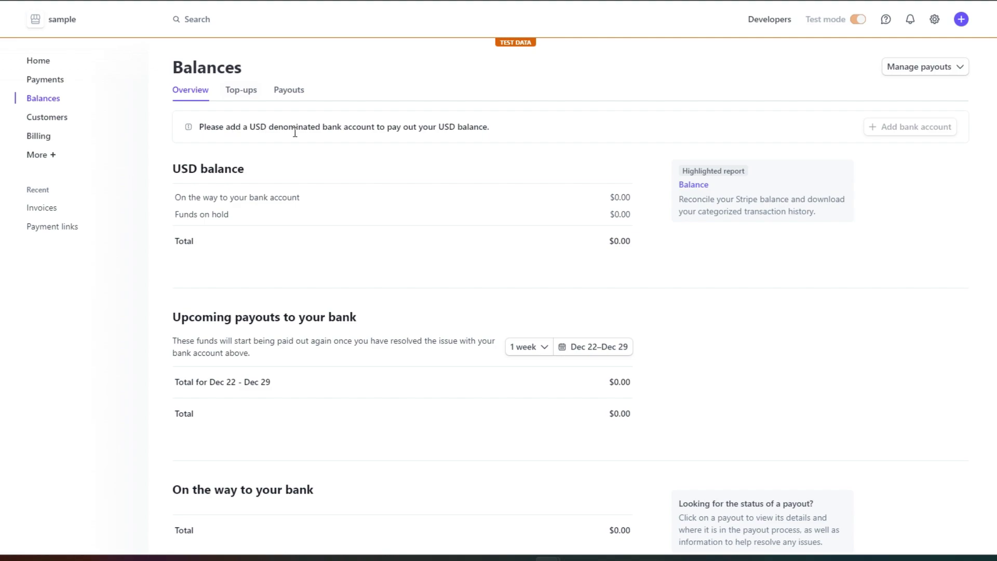
View the five test customers from Dec 22, then open and cancel the Create customer form.
click(78, 120)
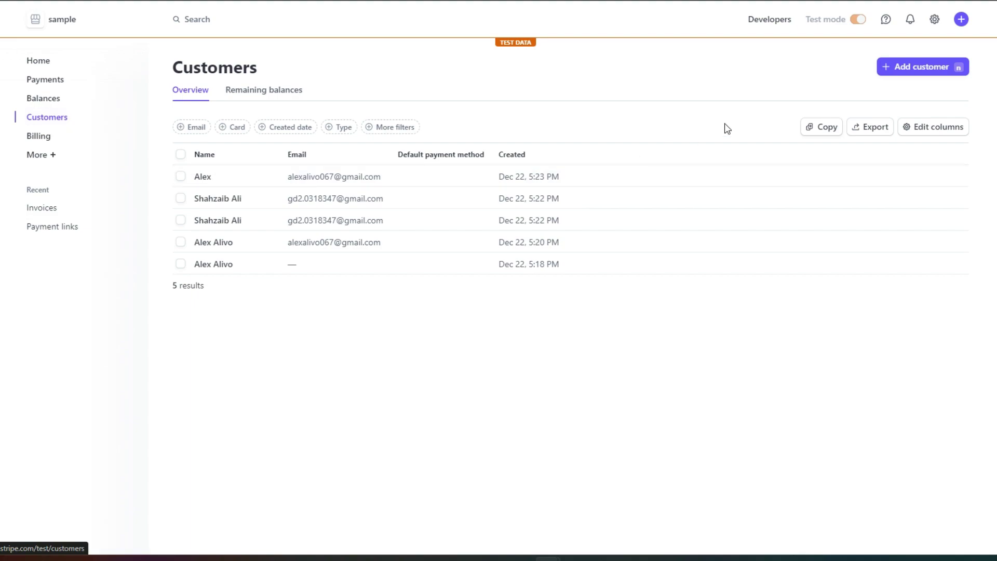
click(917, 71)
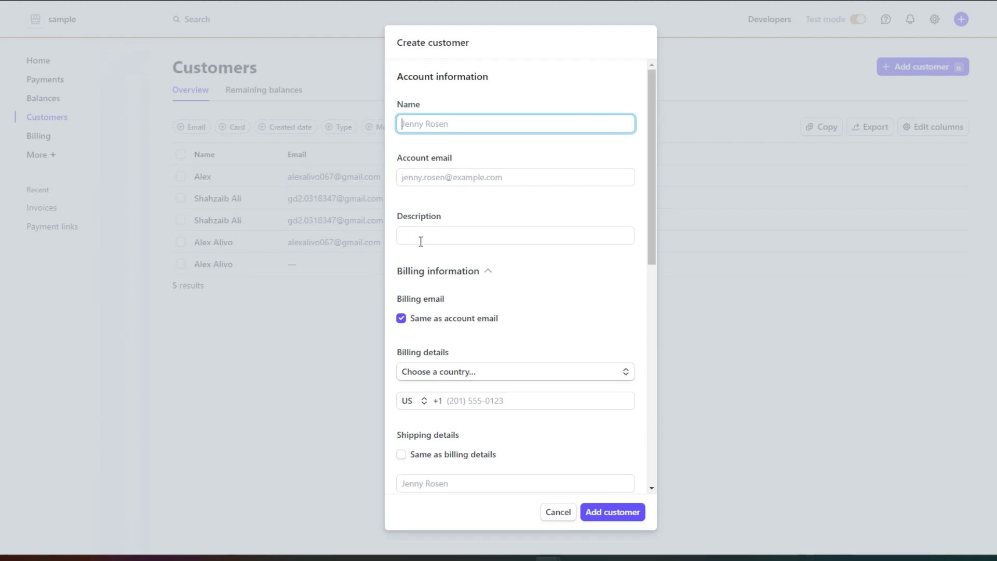
click(558, 512)
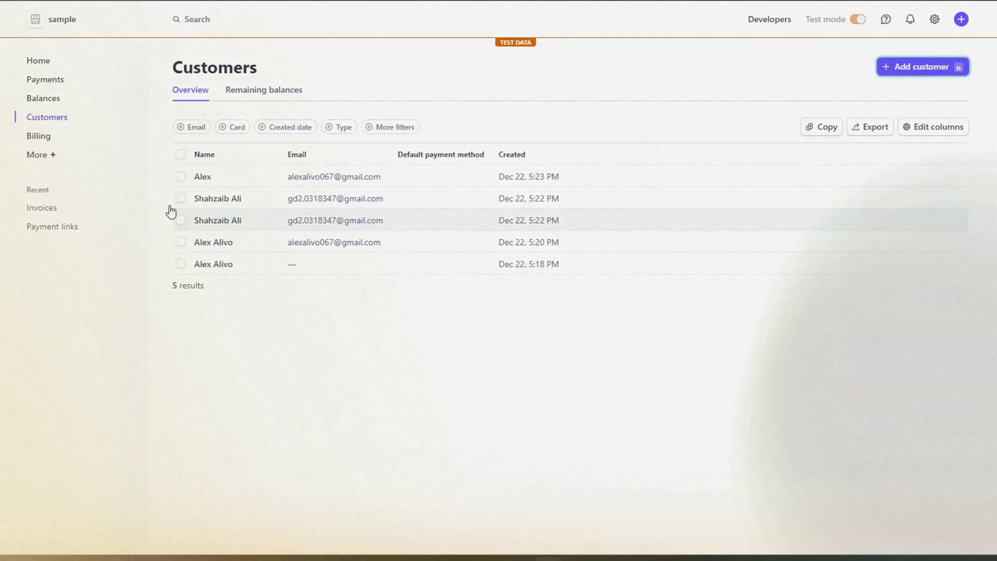